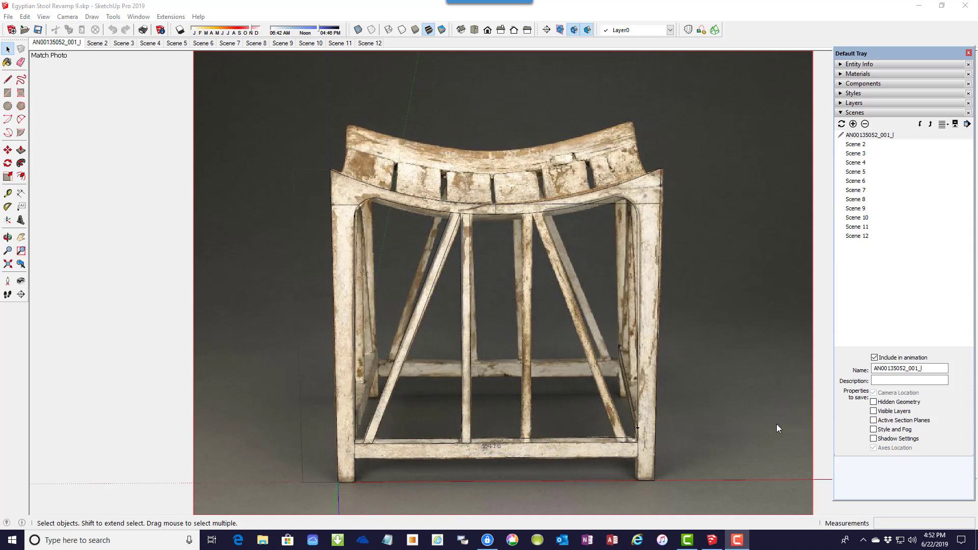
- Select the front legs and both halves of the seat rail to inspect them
click(349, 258)
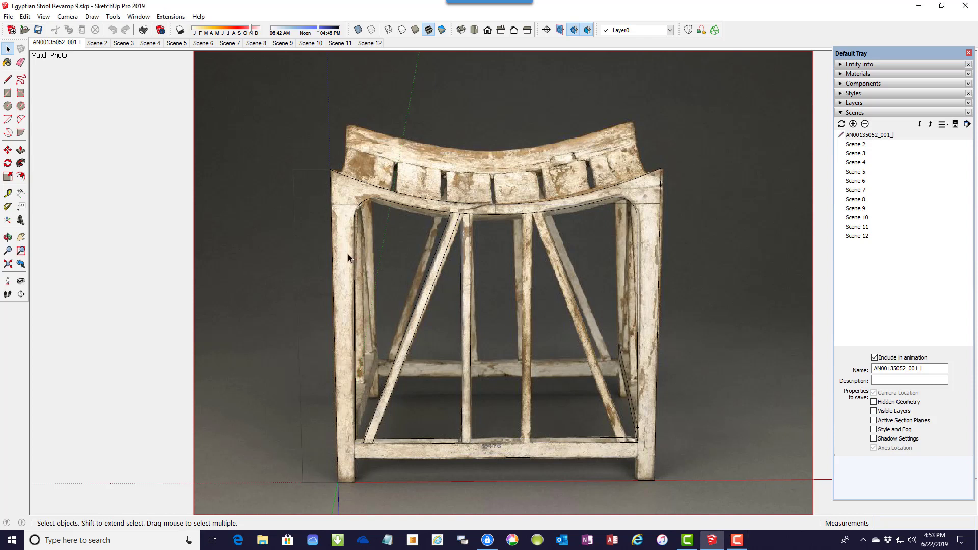
click(349, 192)
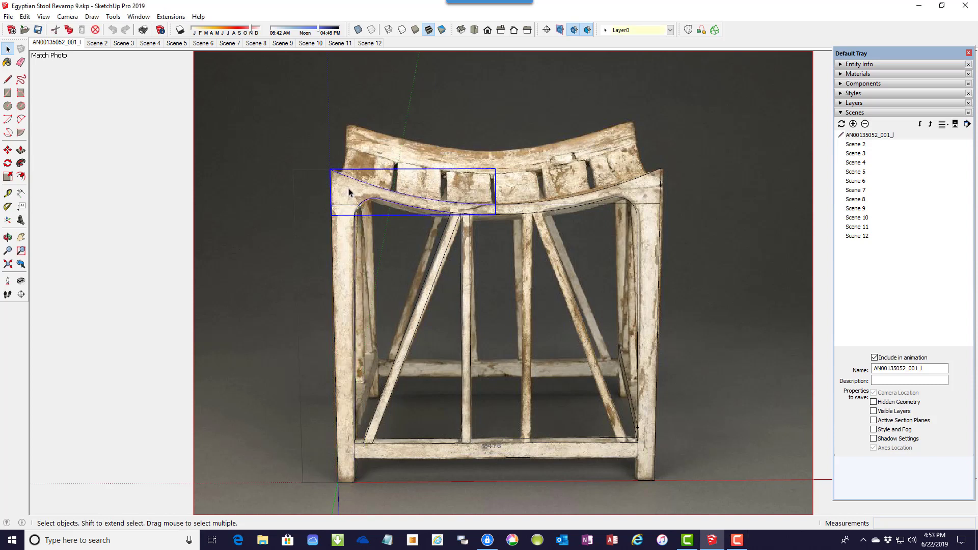
click(637, 204)
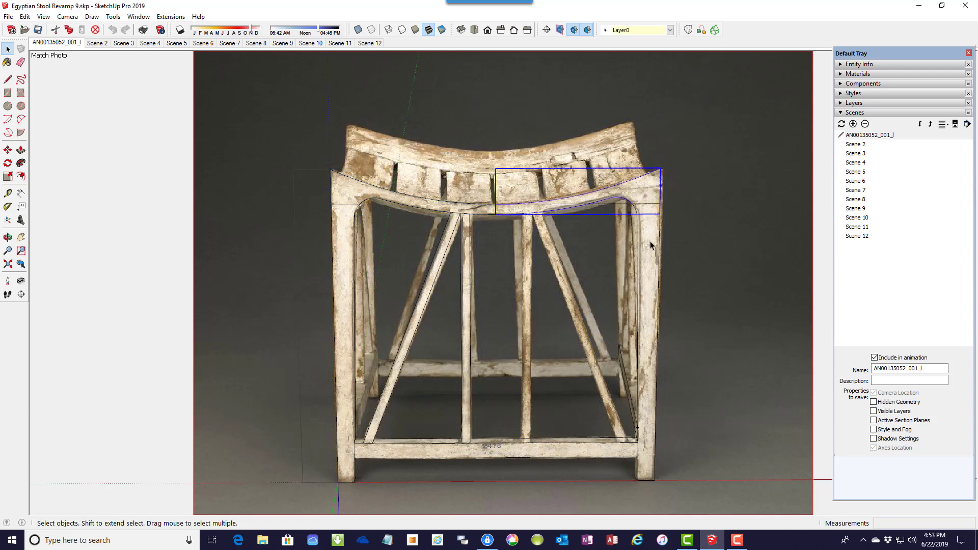
click(652, 245)
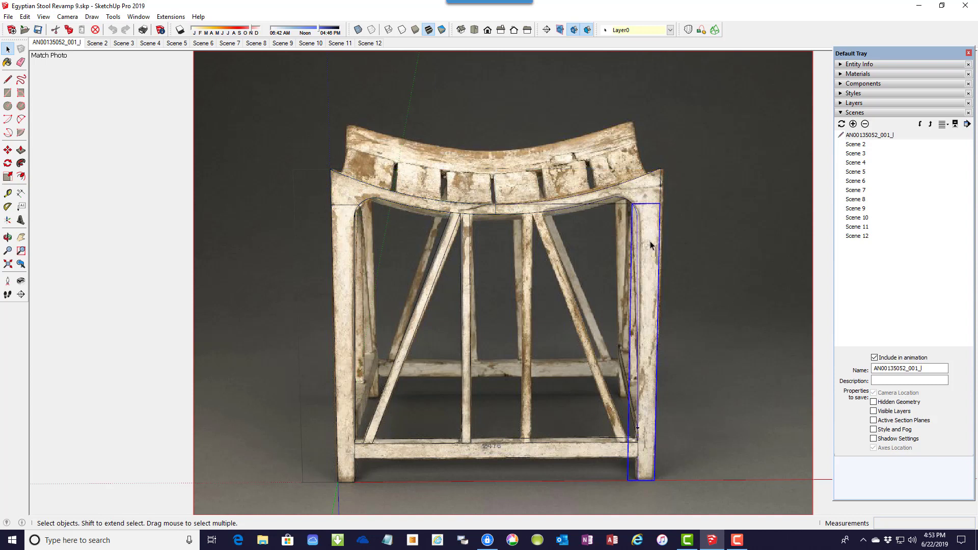
click(344, 248)
click(350, 195)
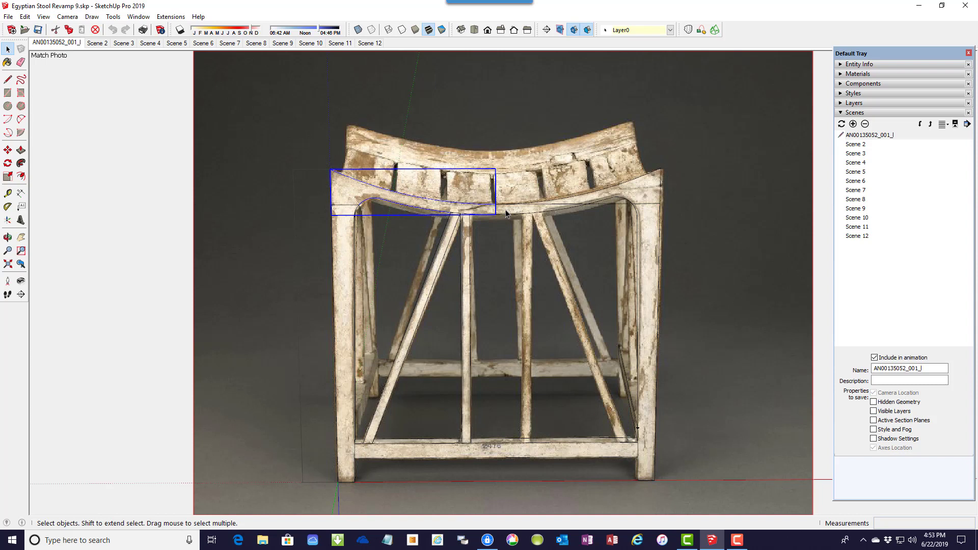
click(637, 185)
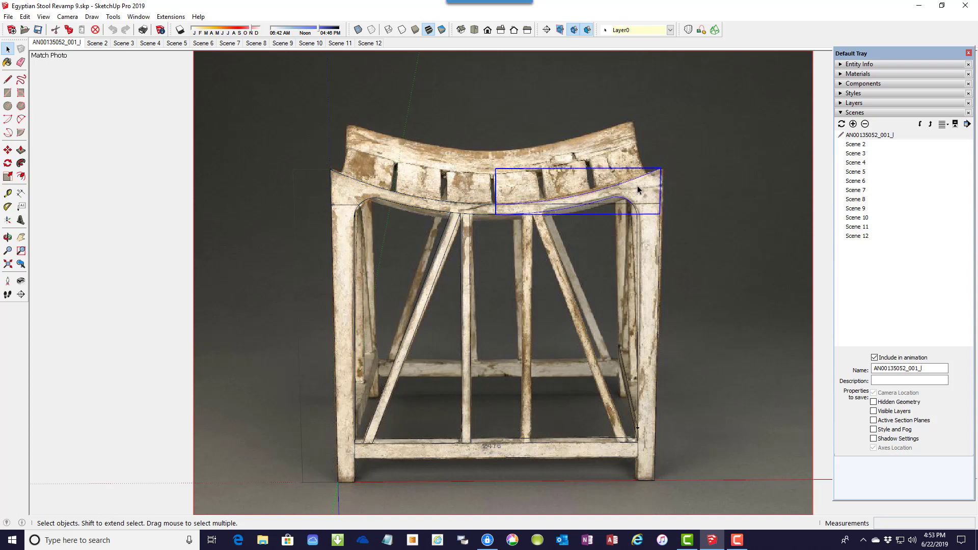
click(648, 258)
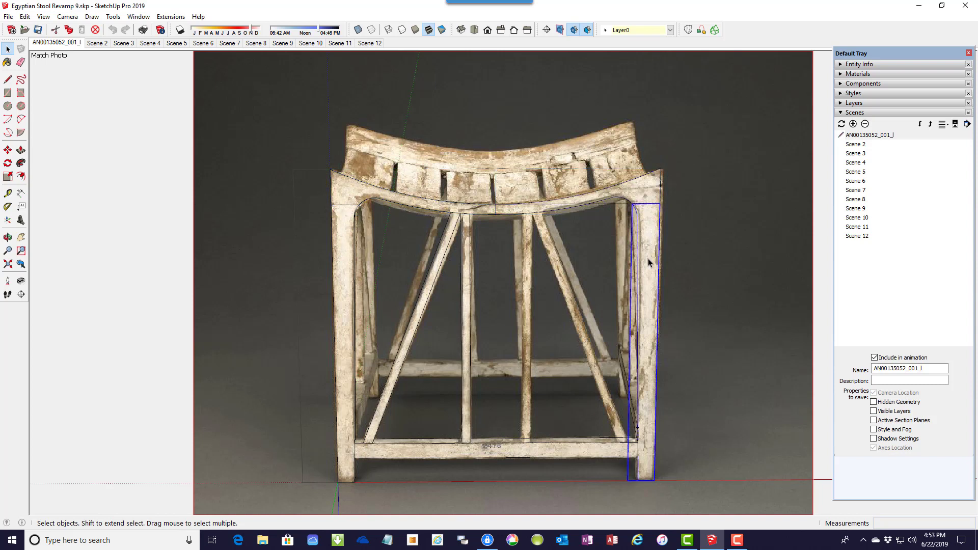
click(347, 259)
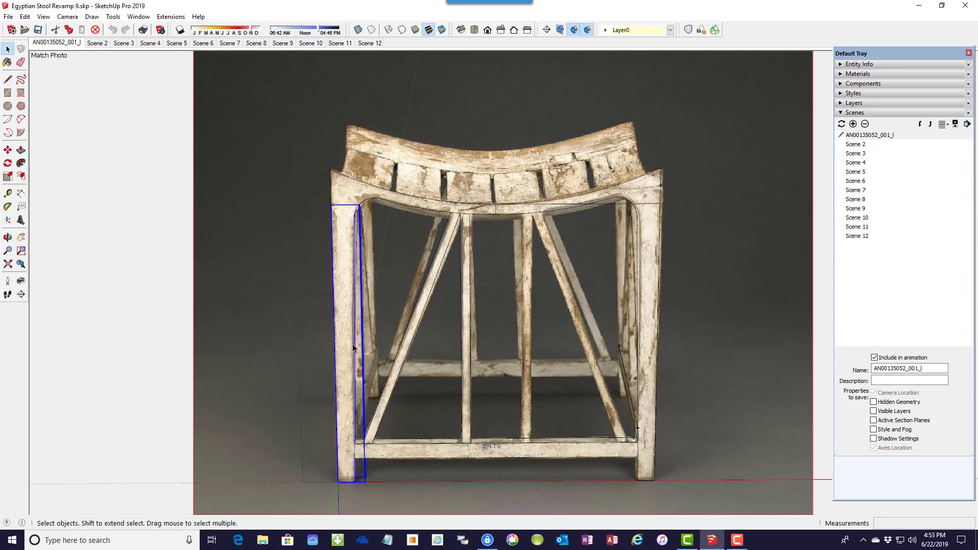
- Open and exit the left leg group, then inspect the seat rail, centre post, braced frame and bottom rail
double_click(345, 239)
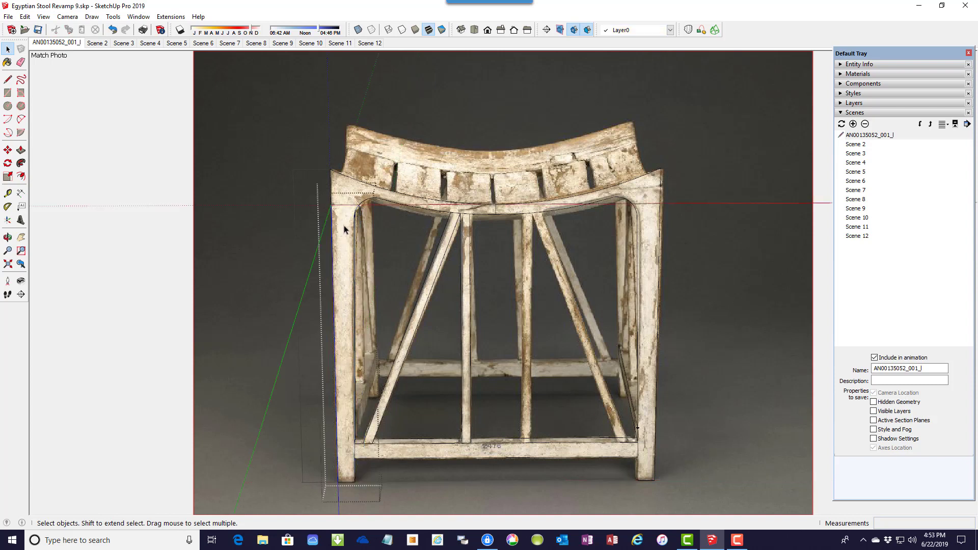
click(250, 229)
click(384, 194)
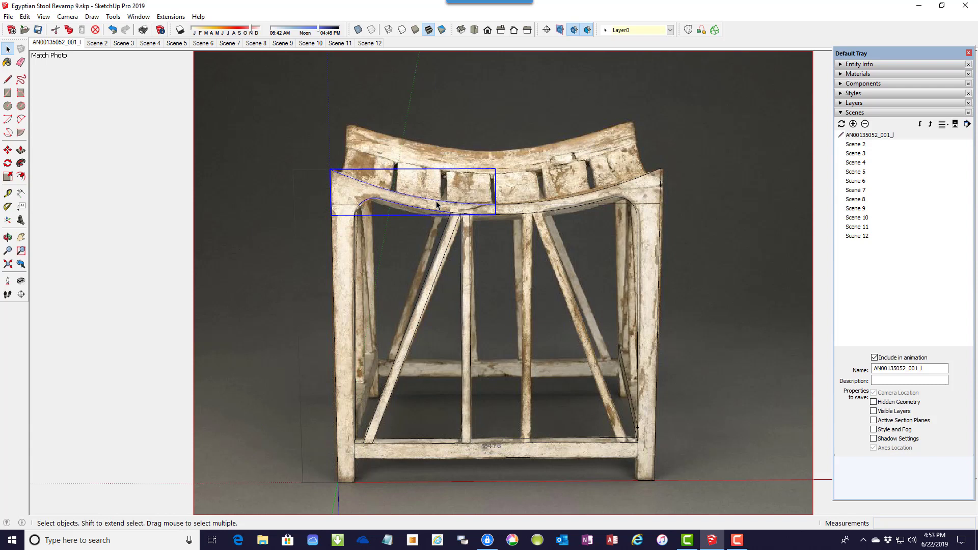
click(647, 191)
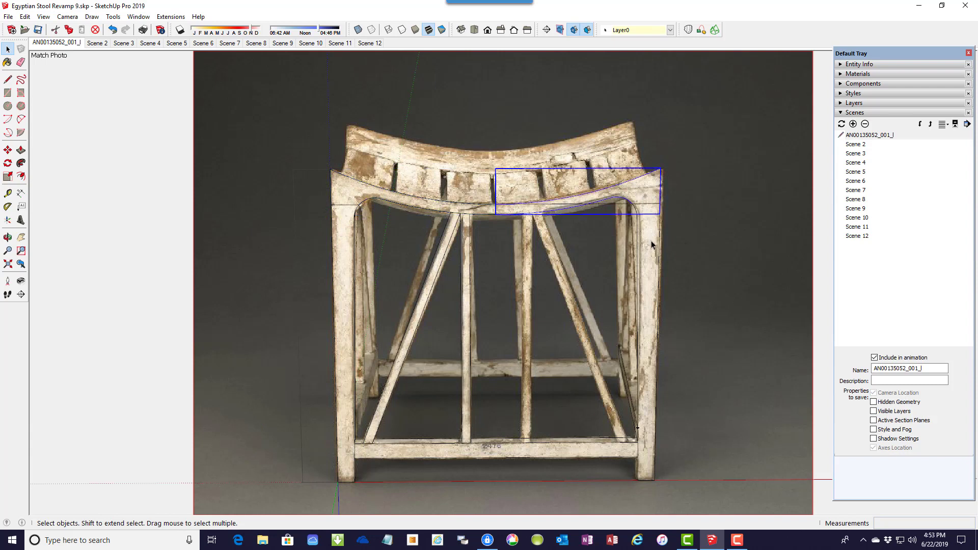
click(467, 271)
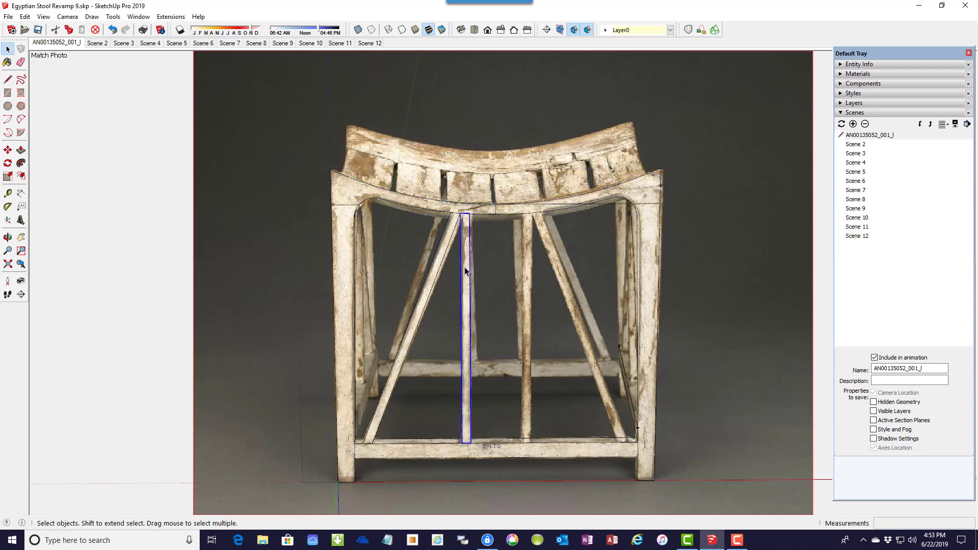
click(432, 283)
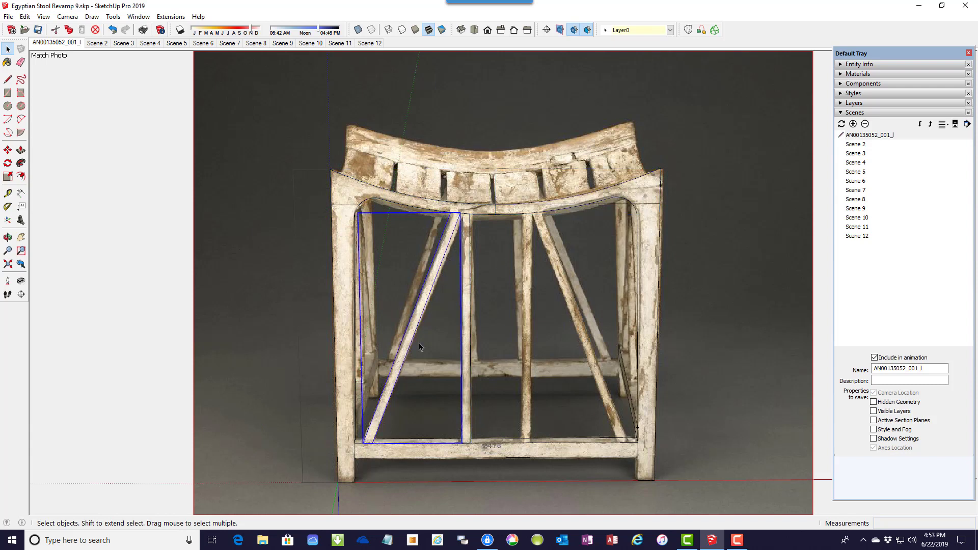
click(451, 455)
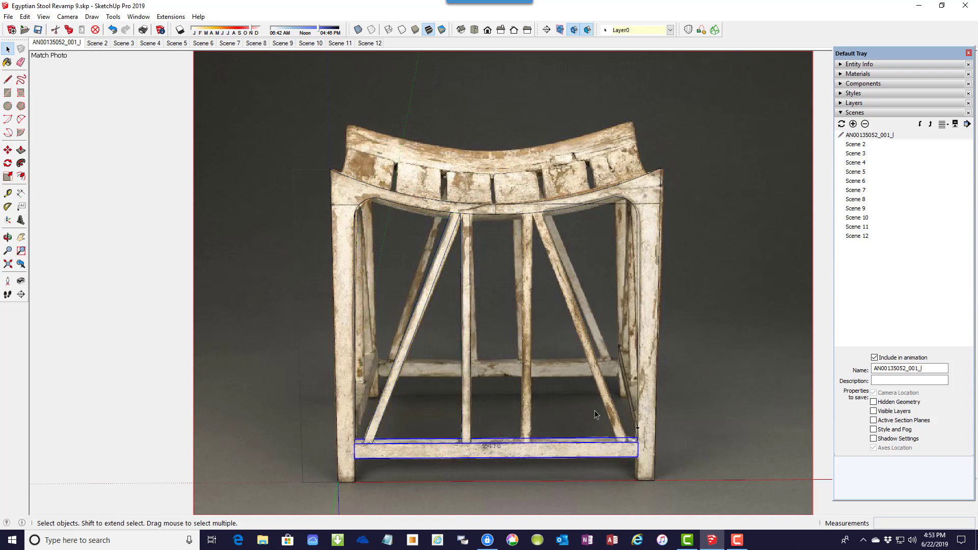
click(344, 284)
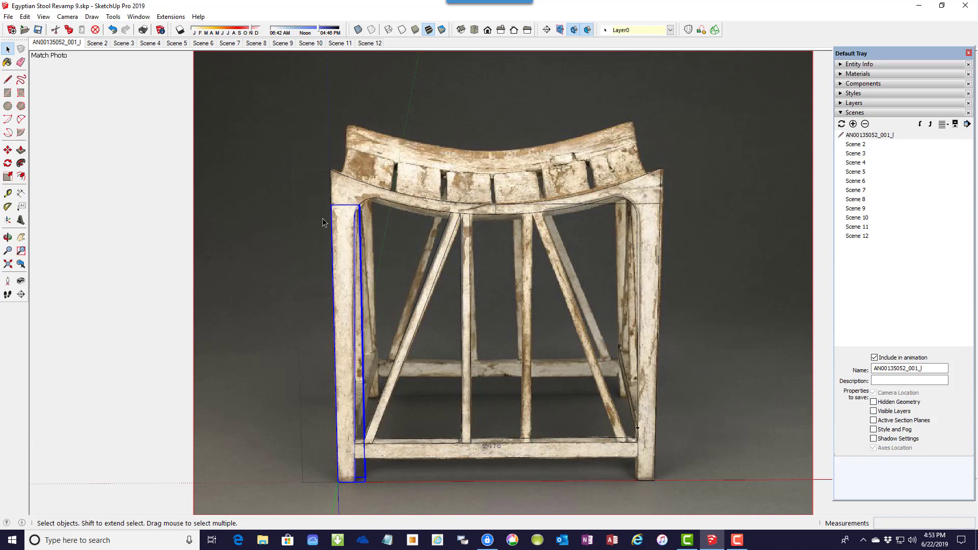
- Orbit away from the matched photo into a perspective view of the stool frame
key(o)
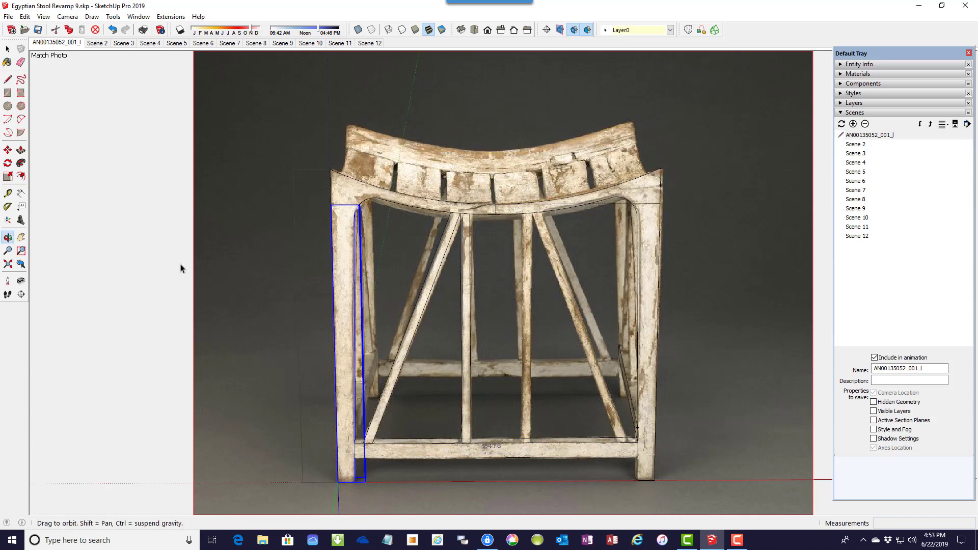
drag(181, 268, 174, 264)
key(space)
scroll(206, 264, down, 2)
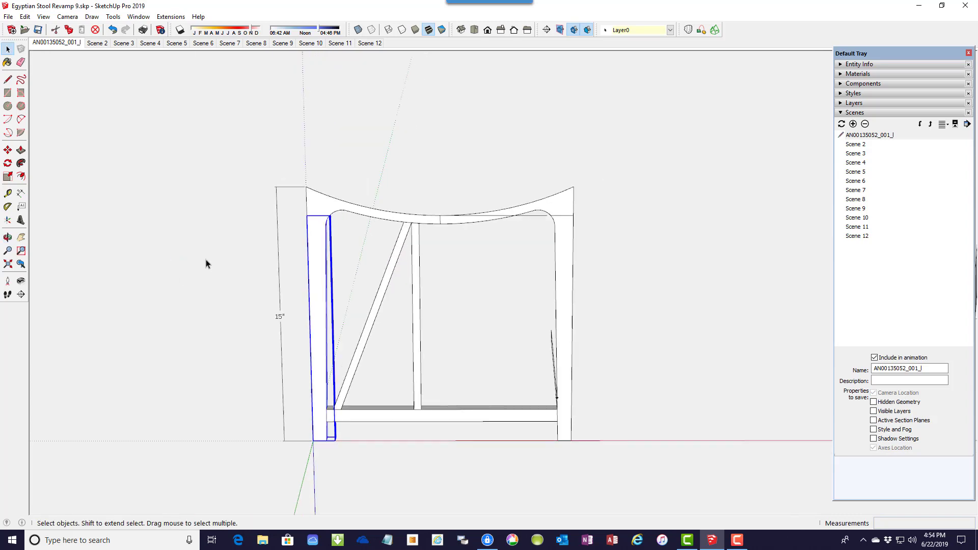
key(o)
drag(567, 285, 445, 325)
key(space)
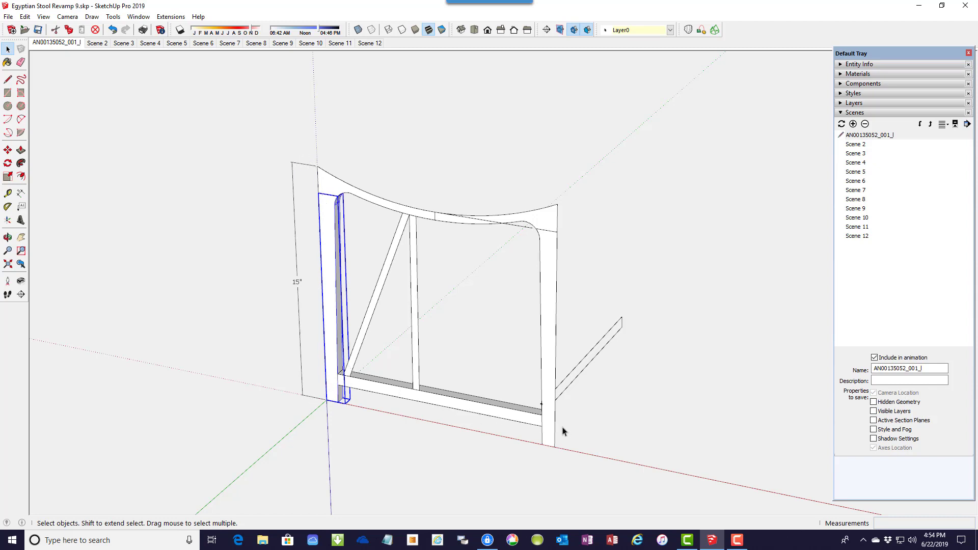
scroll(564, 431, up, 1)
scroll(564, 432, up, 1)
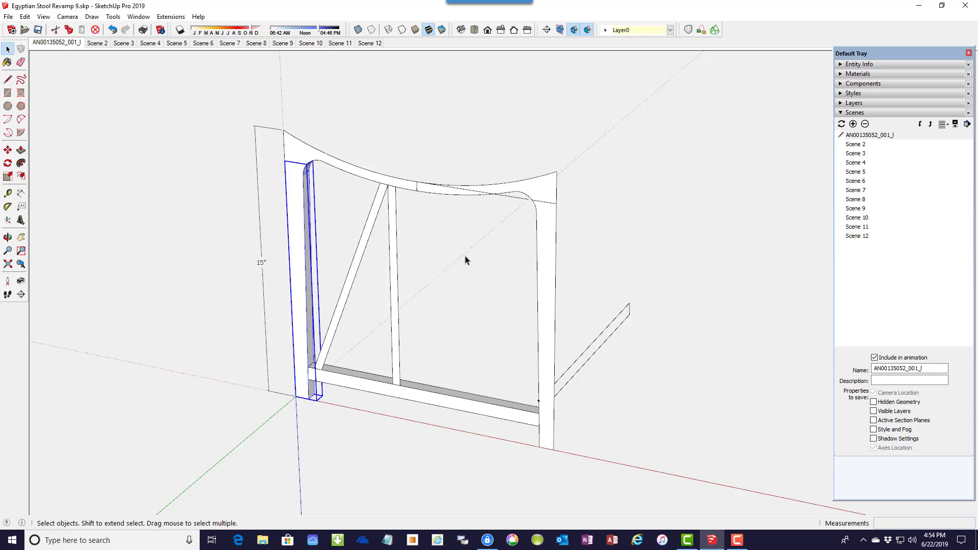
- Inspect the seat rail halves, right leg, braced frame, stile and bottom rail, then go to Scene 2
click(303, 157)
click(536, 193)
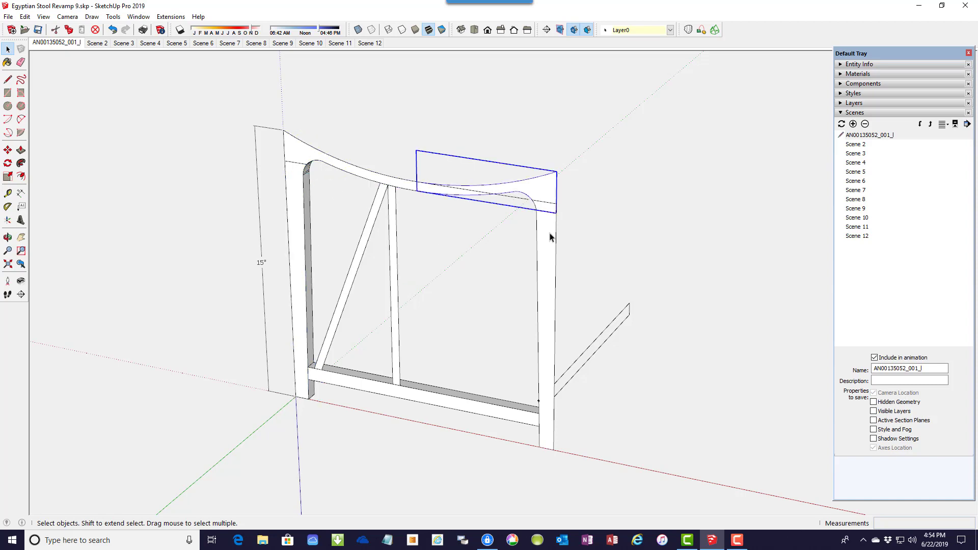
click(550, 237)
click(358, 261)
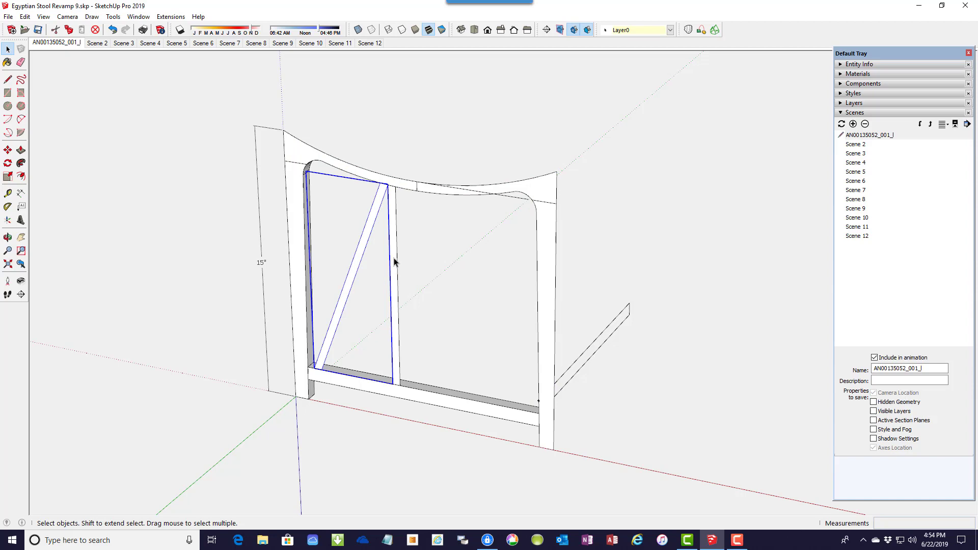
click(395, 262)
click(436, 400)
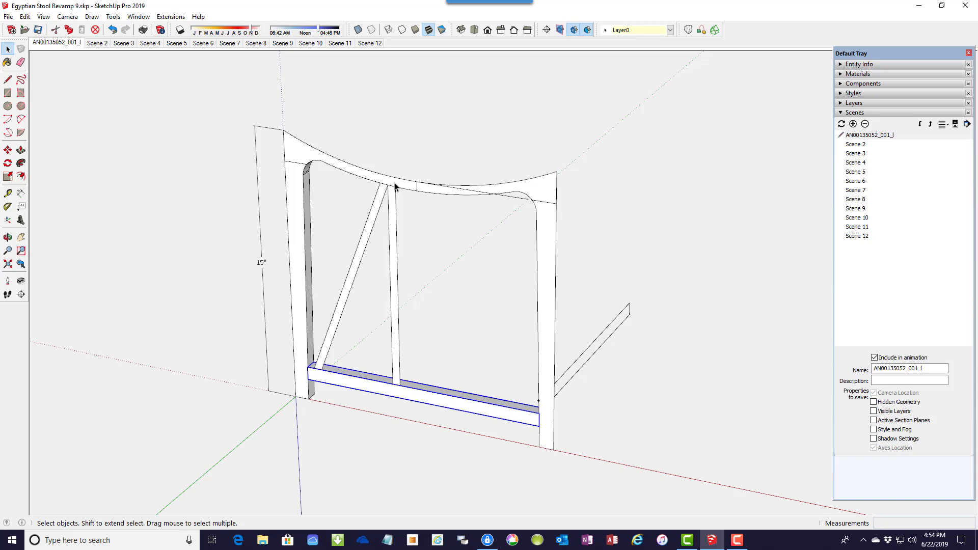
scroll(394, 186, down, 1)
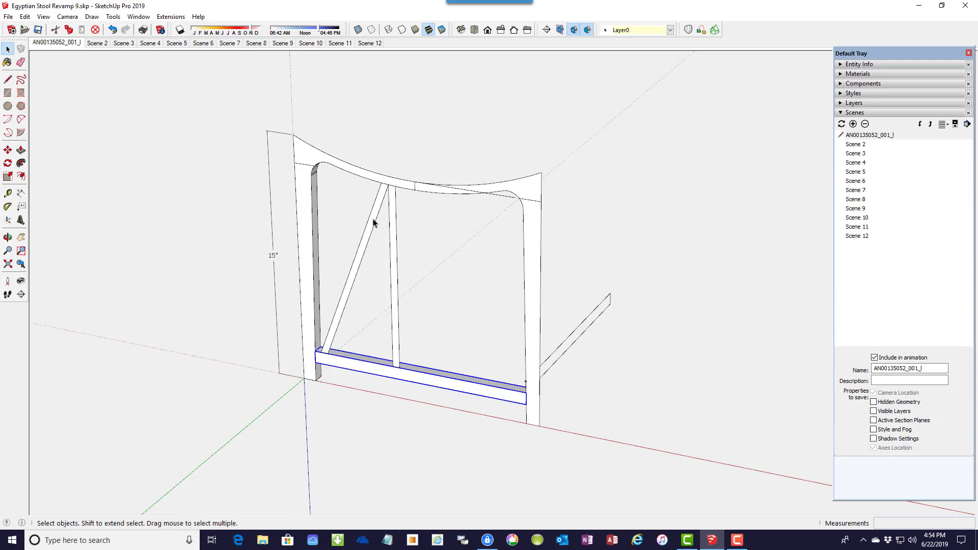
click(106, 44)
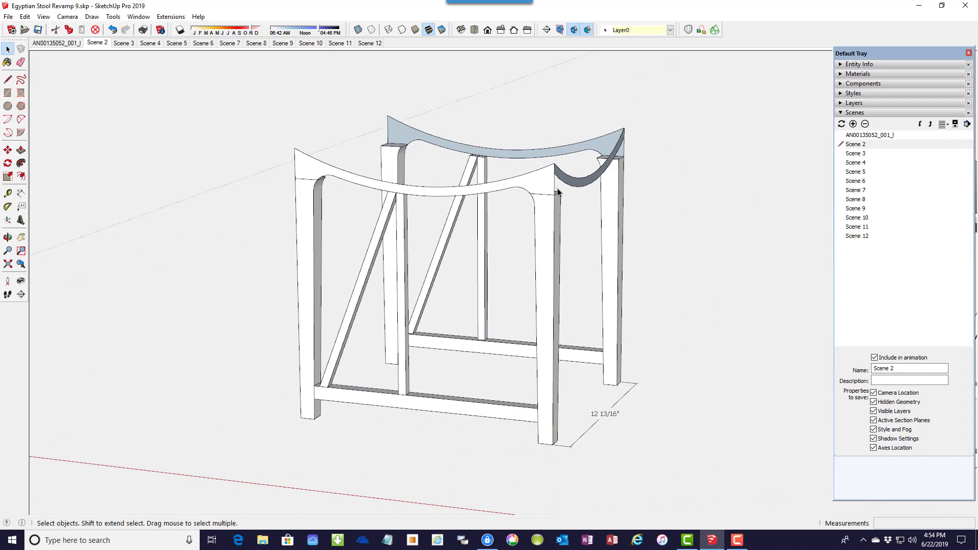
- Inspect the curved side seat rail and the back rail's top edge, then go to Scene 3
mouse_move(555, 197)
middle_down()
mouse_move(533, 228)
mouse_move(553, 205)
middle_up()
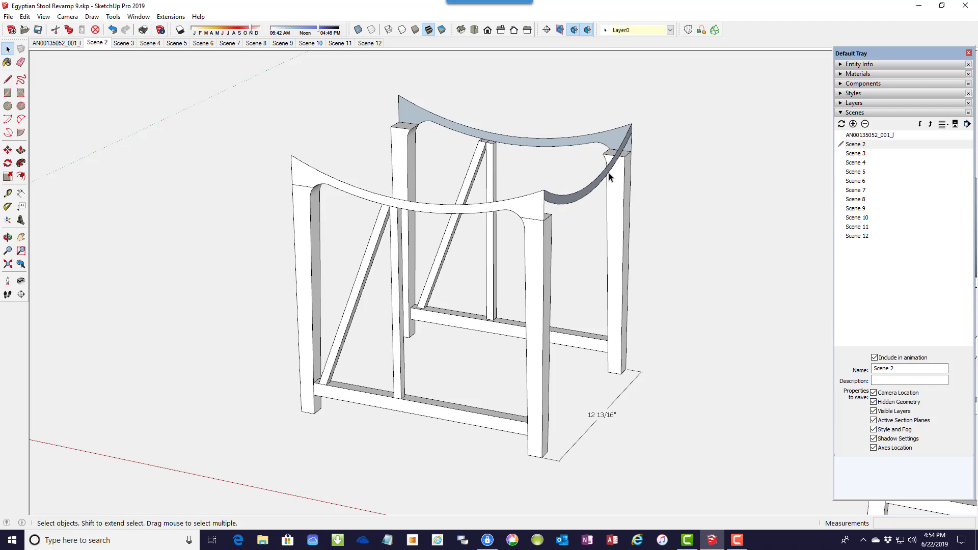
click(595, 190)
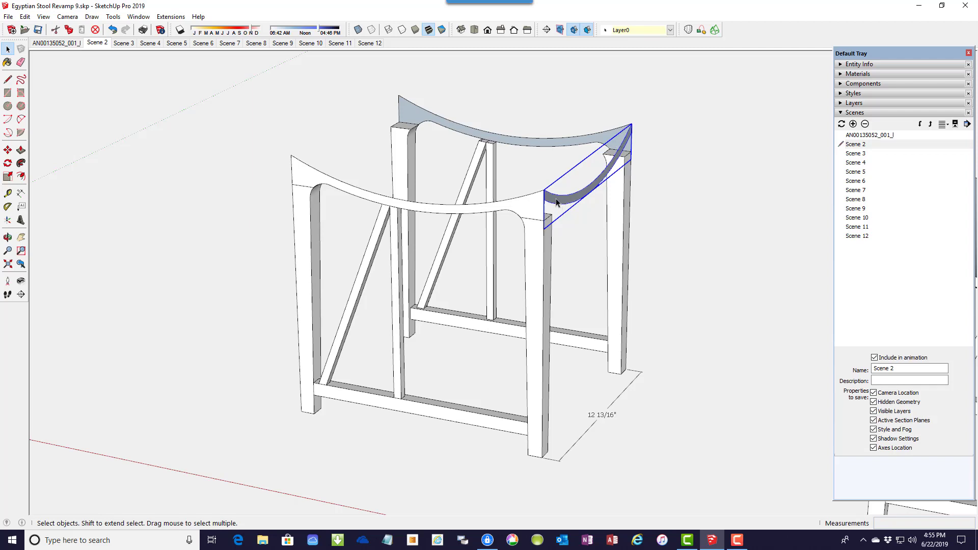
click(579, 136)
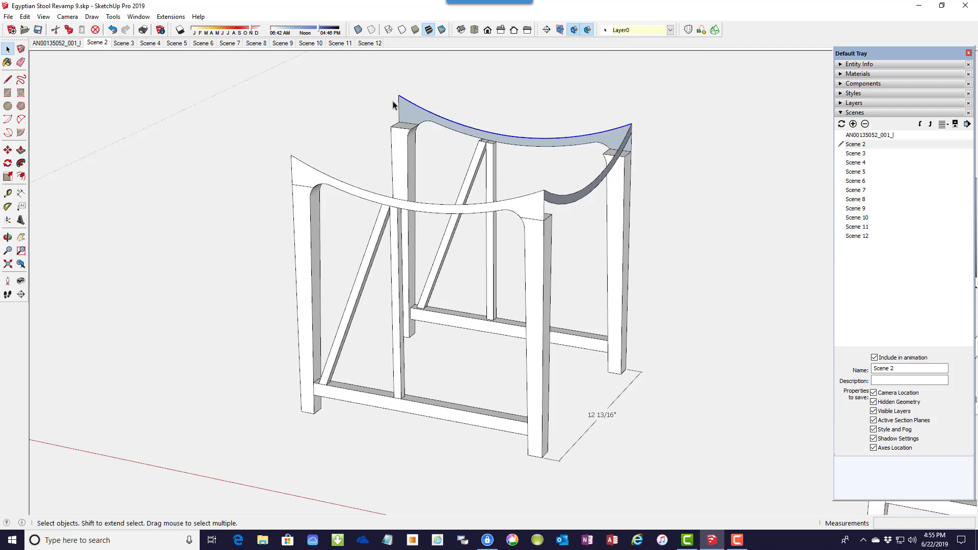
click(603, 179)
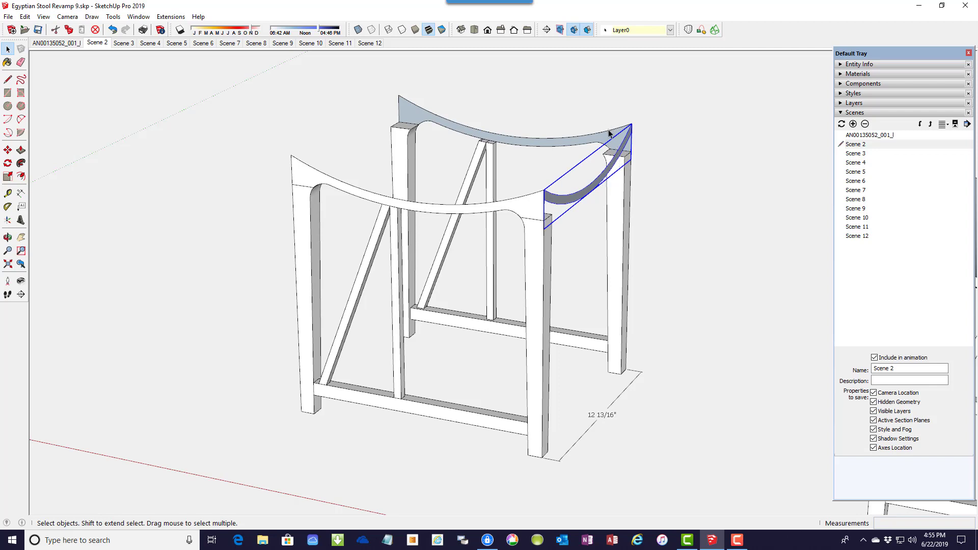
click(579, 135)
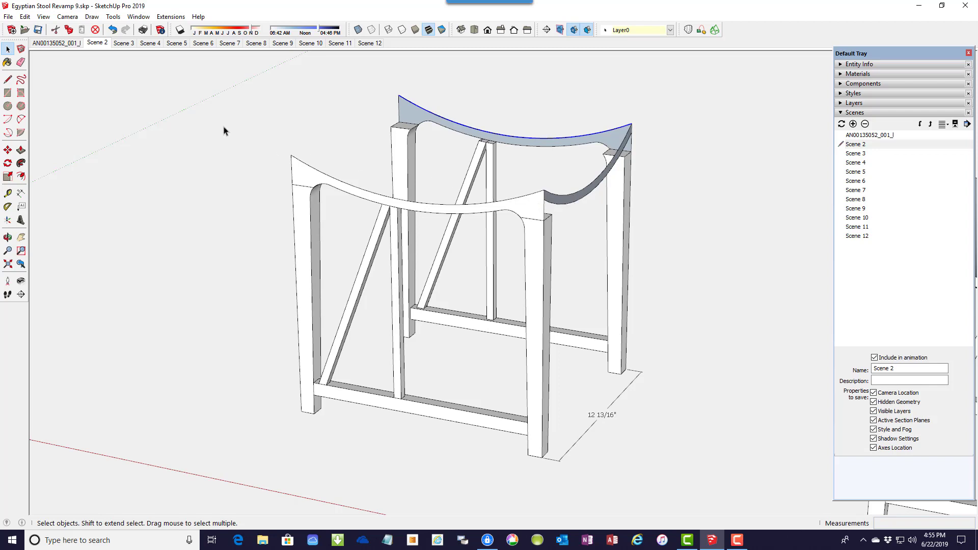
click(127, 45)
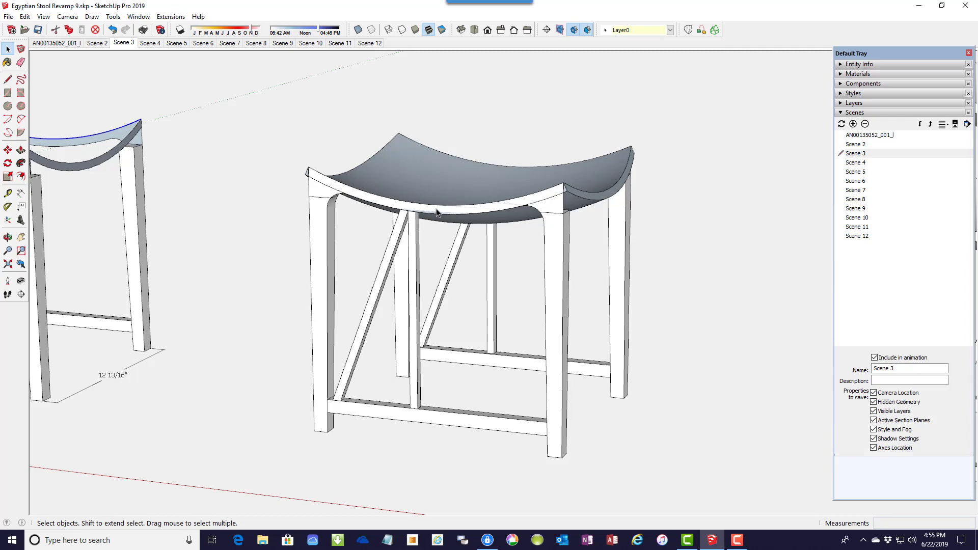
mouse_move(539, 213)
middle_down()
mouse_move(552, 212)
mouse_move(552, 224)
middle_up()
scroll(558, 219, up, 2)
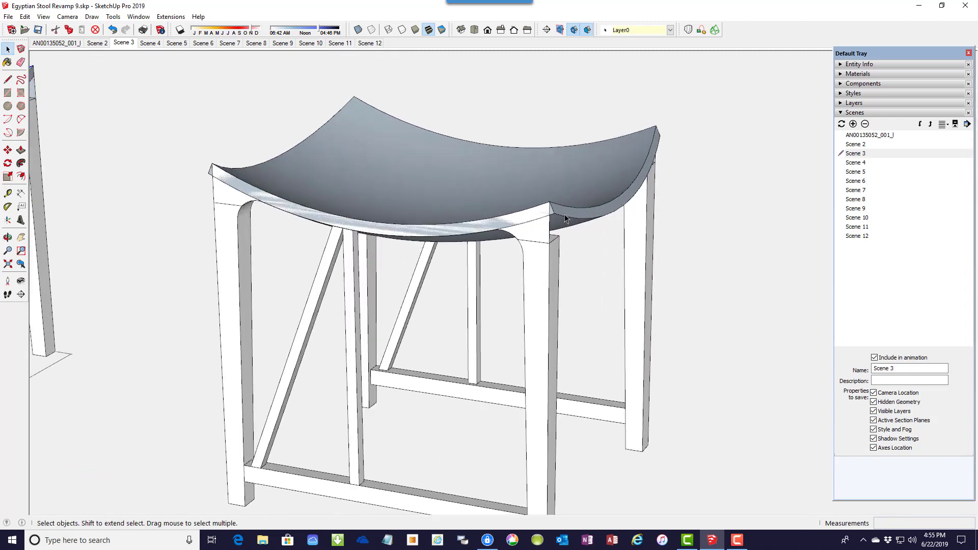
scroll(564, 214, up, 3)
scroll(537, 213, up, 2)
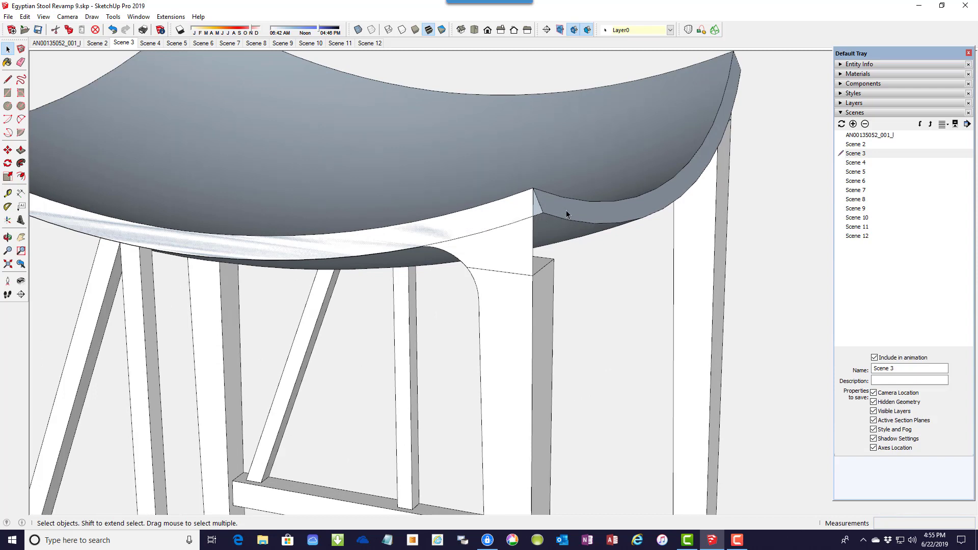
scroll(543, 212, down, 5)
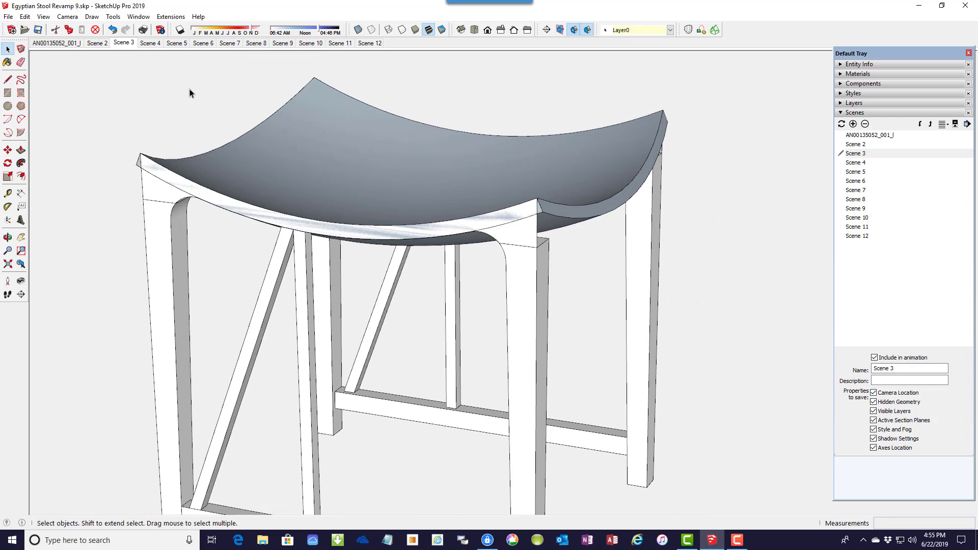
- Go to Scene 4 and inspect the lower stool's seat component and its right end face
click(150, 44)
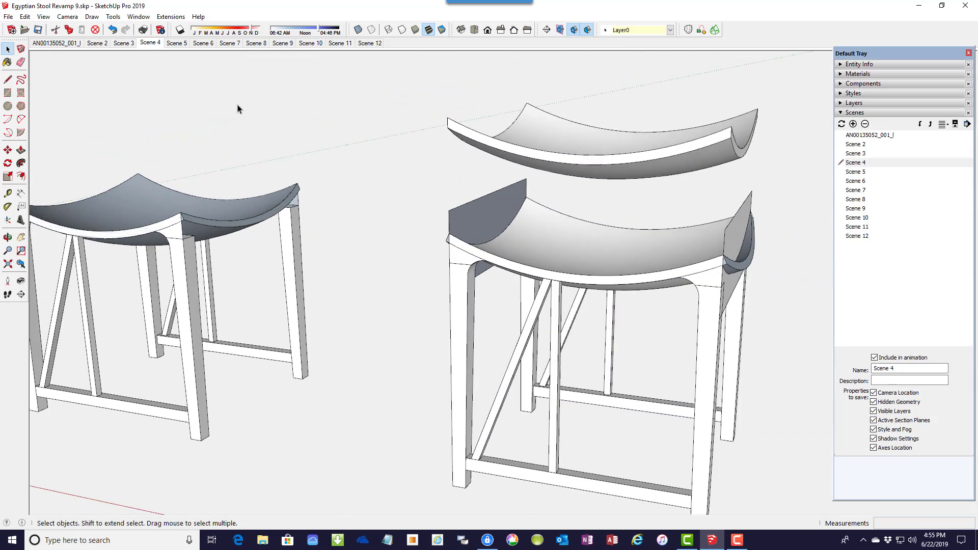
scroll(535, 244, up, 3)
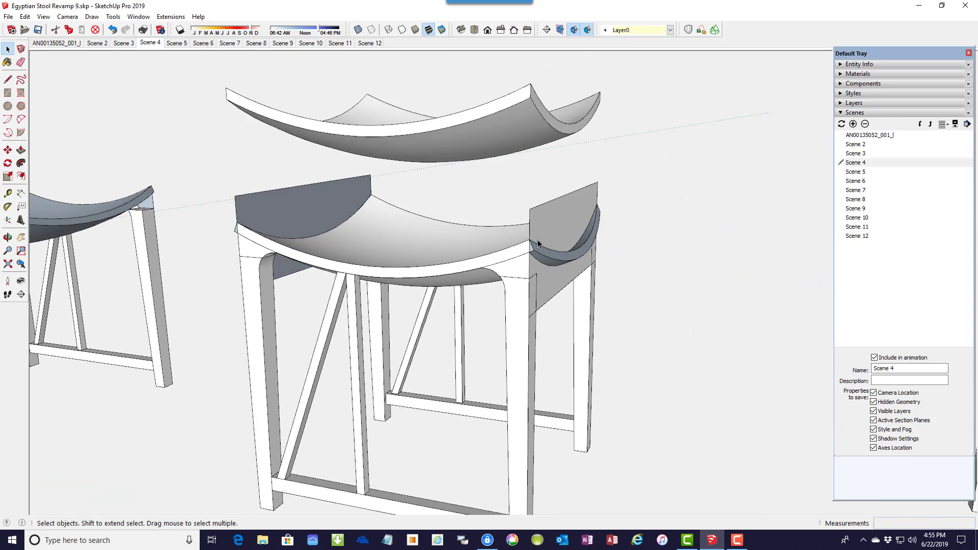
click(550, 224)
double_click(551, 222)
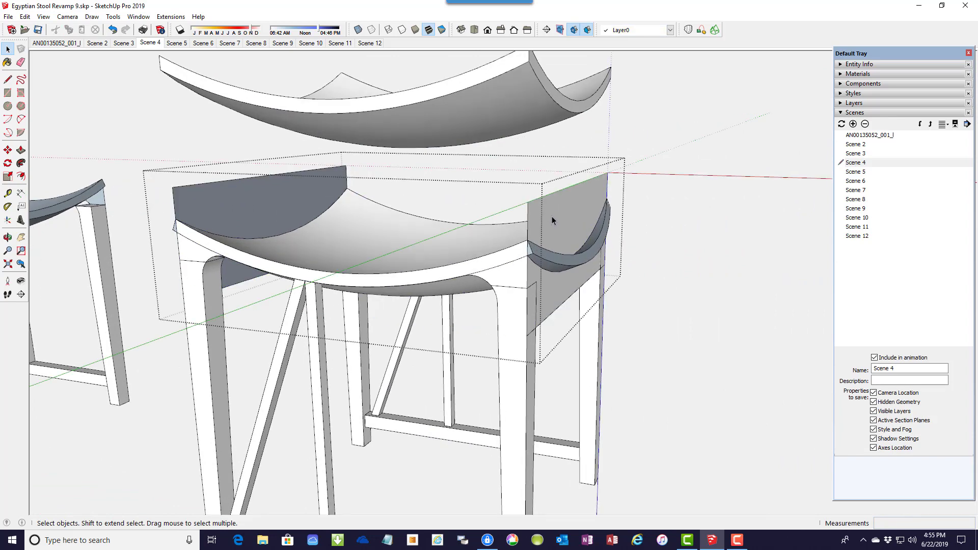
click(579, 210)
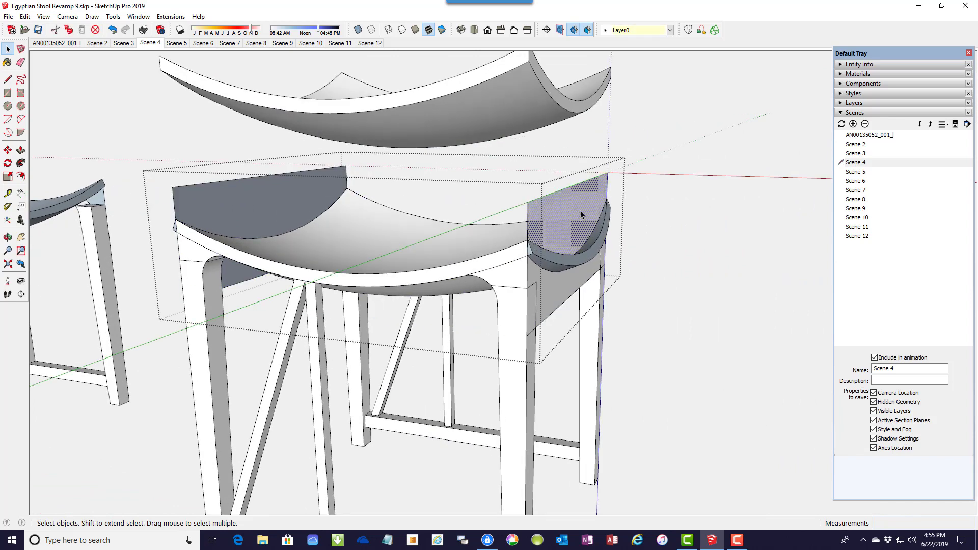
click(663, 206)
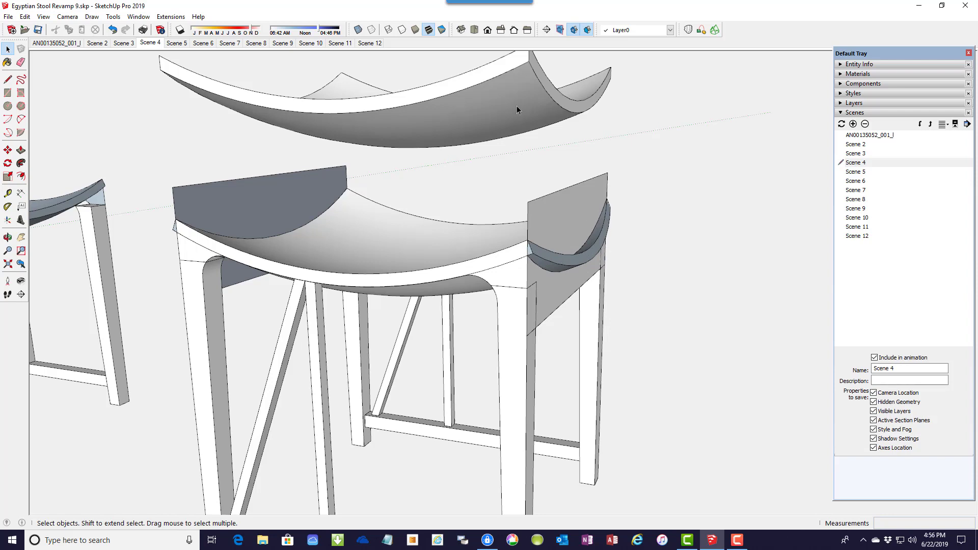
- Select the floating upper seat and orbit slightly around the stools
scroll(538, 245, down, 2)
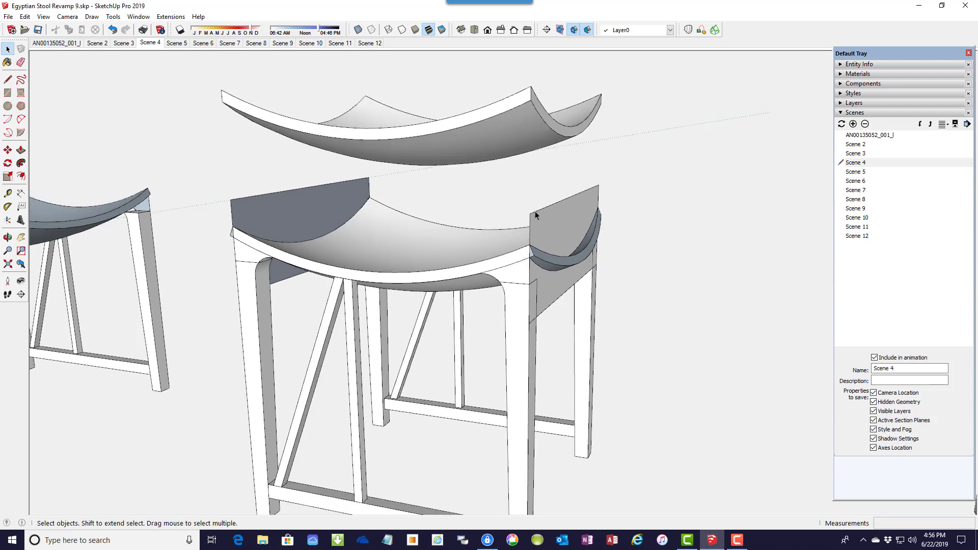
click(521, 102)
middle_drag(490, 118, 487, 170)
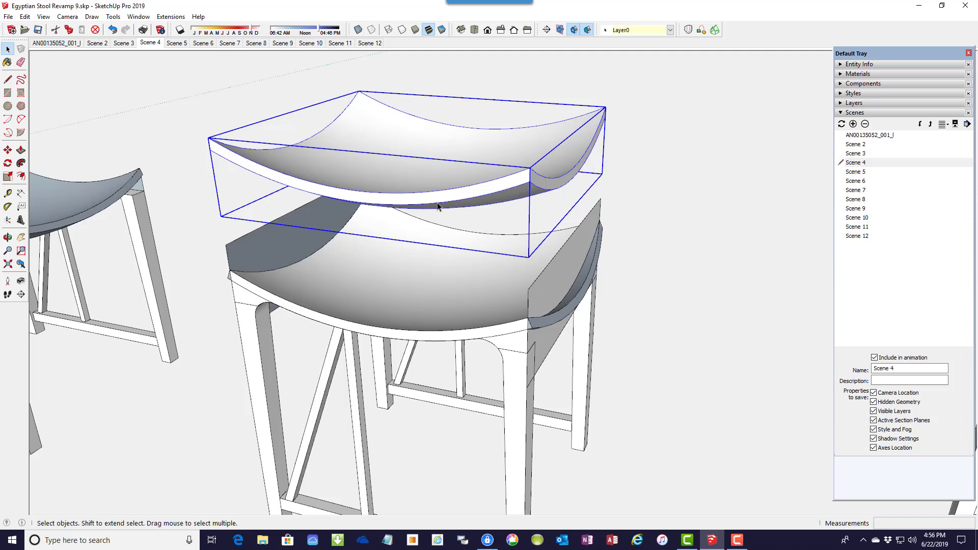
- Go to Scene 5, orbit for an angled look at the thin dished seat, and zoom out
click(174, 44)
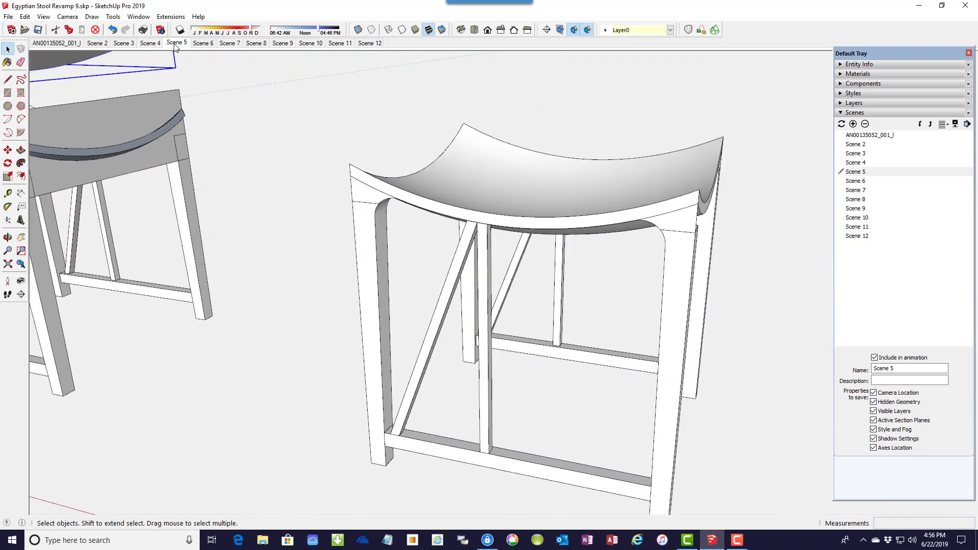
key(o)
drag(318, 192, 269, 226)
key(space)
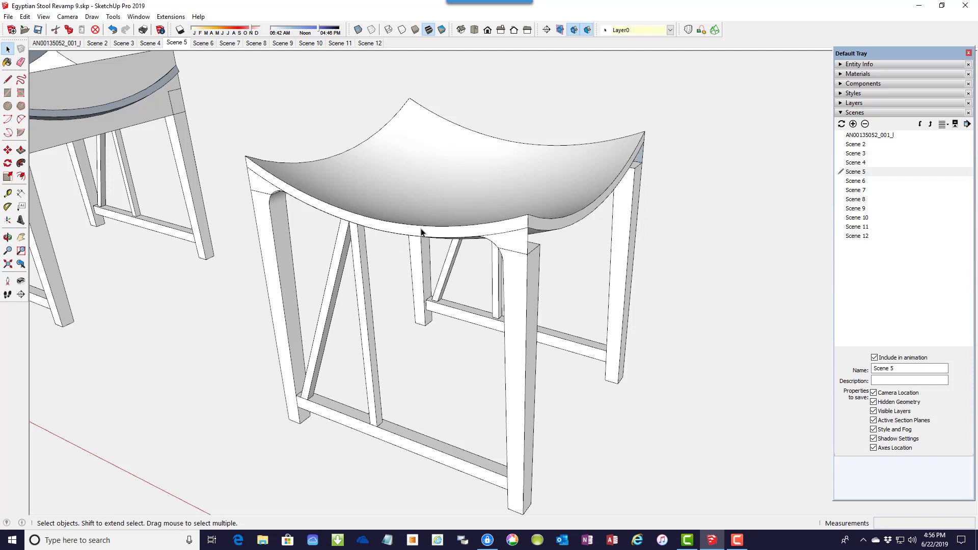
scroll(420, 231, down, 1)
scroll(403, 214, down, 1)
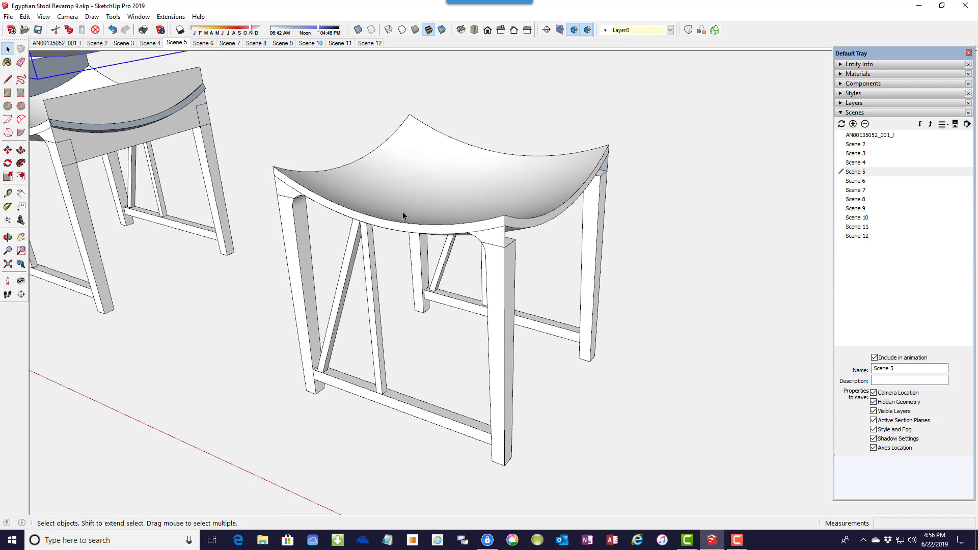
scroll(397, 209, down, 1)
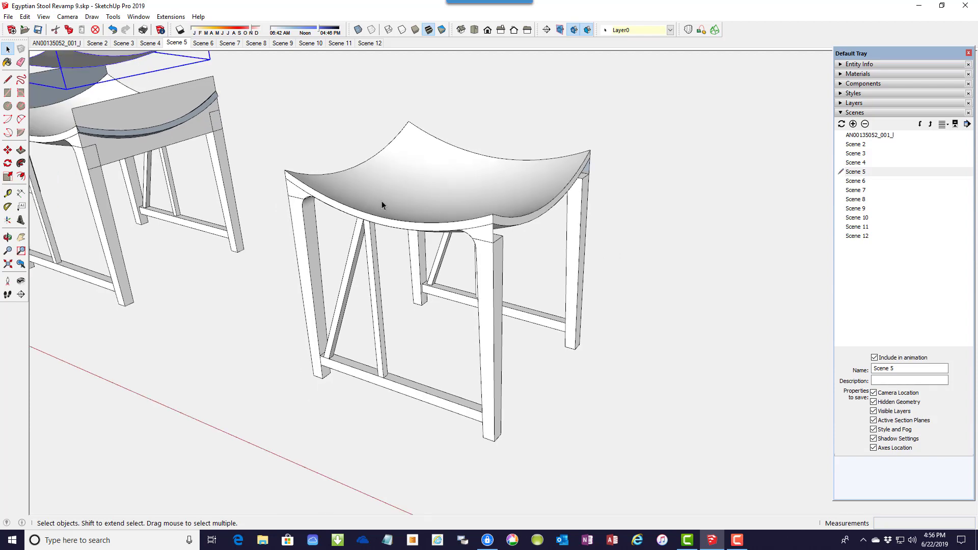
- Go to Scene 6, select the centre stool and orbit to view its deep seat from several sides
click(209, 44)
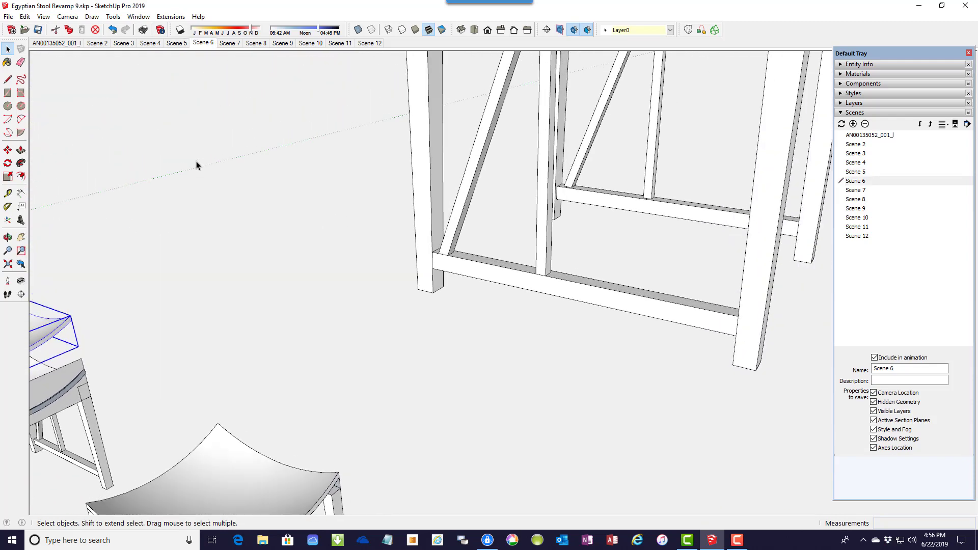
middle_drag(322, 186, 355, 261)
click(357, 255)
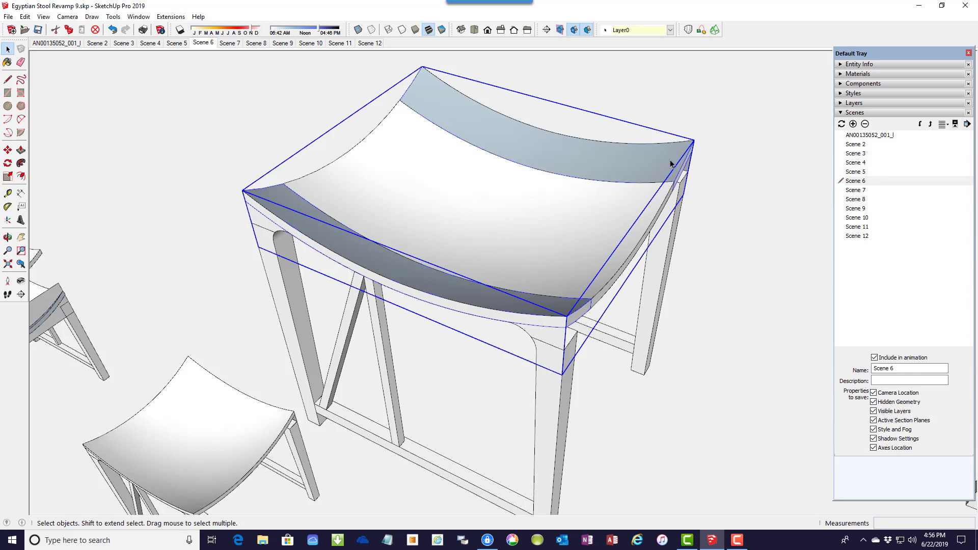
middle_drag(373, 275, 377, 196)
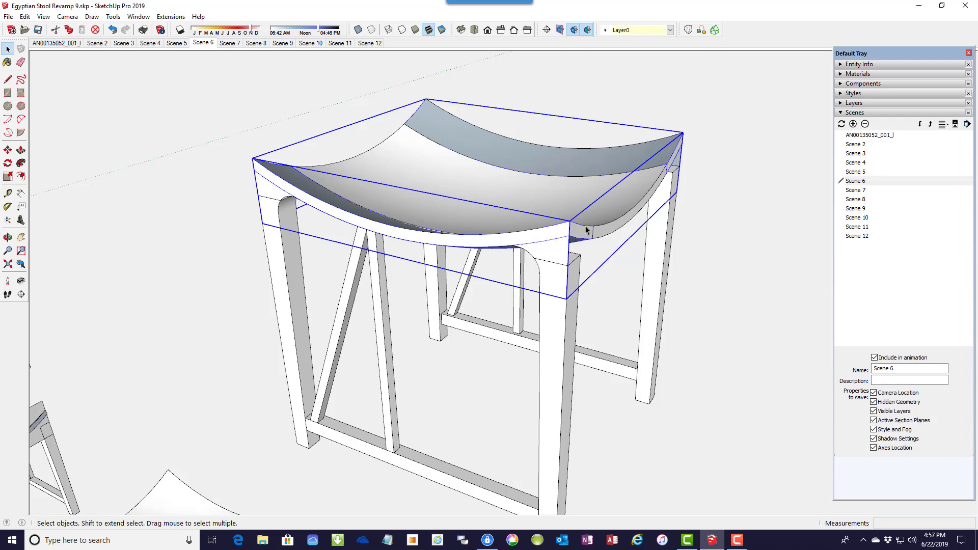
middle_drag(605, 231, 441, 243)
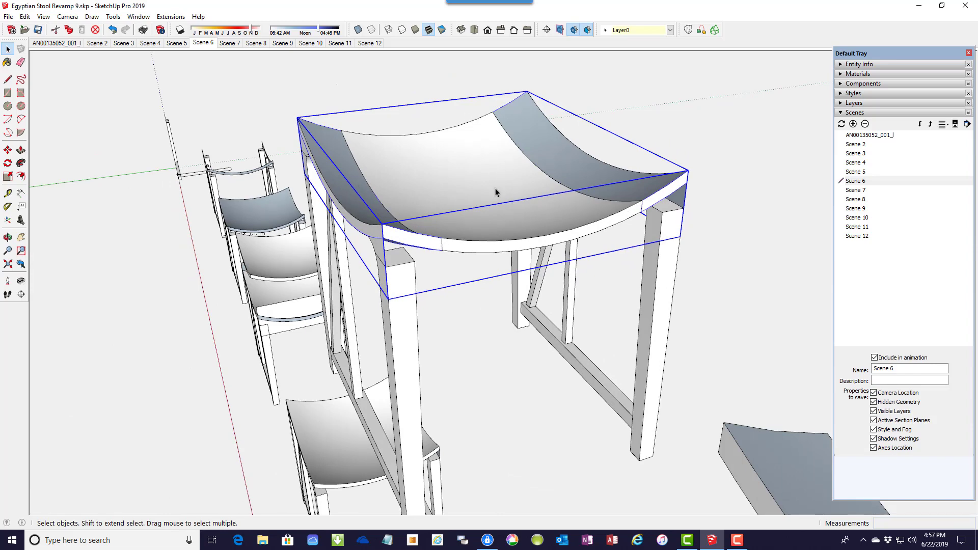
middle_drag(427, 242, 638, 243)
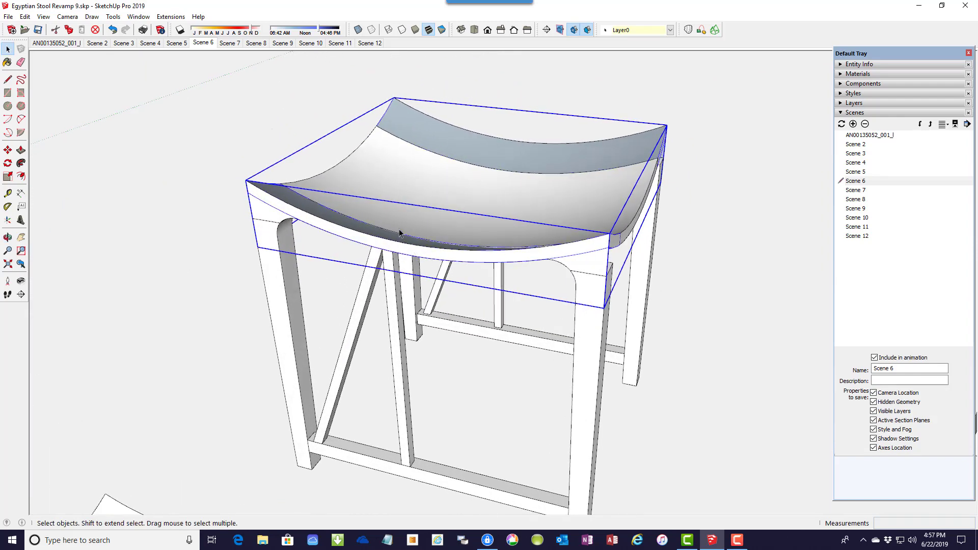
- Pass through Scene 7, selecting the stool seat and raised seat-rail group, then go to Scene 8
click(229, 44)
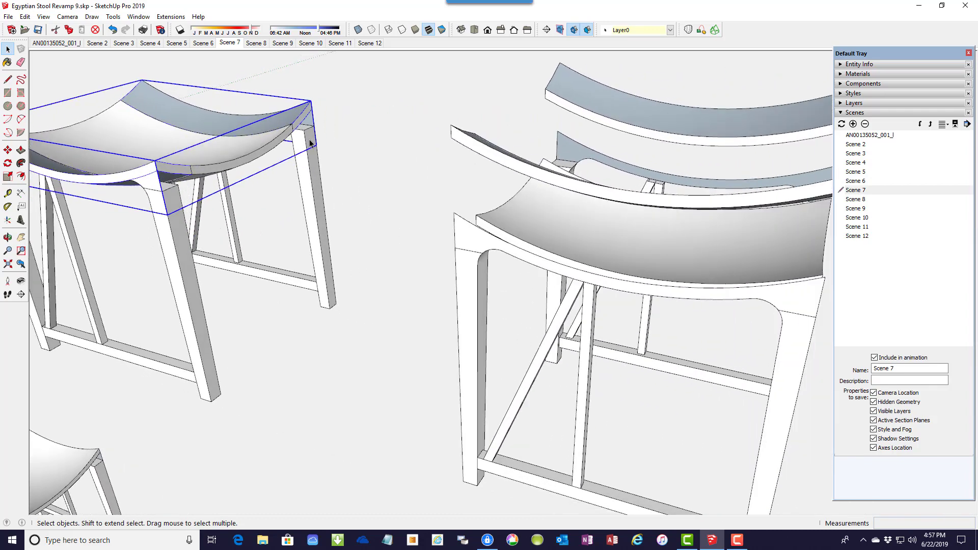
middle_drag(450, 216, 430, 214)
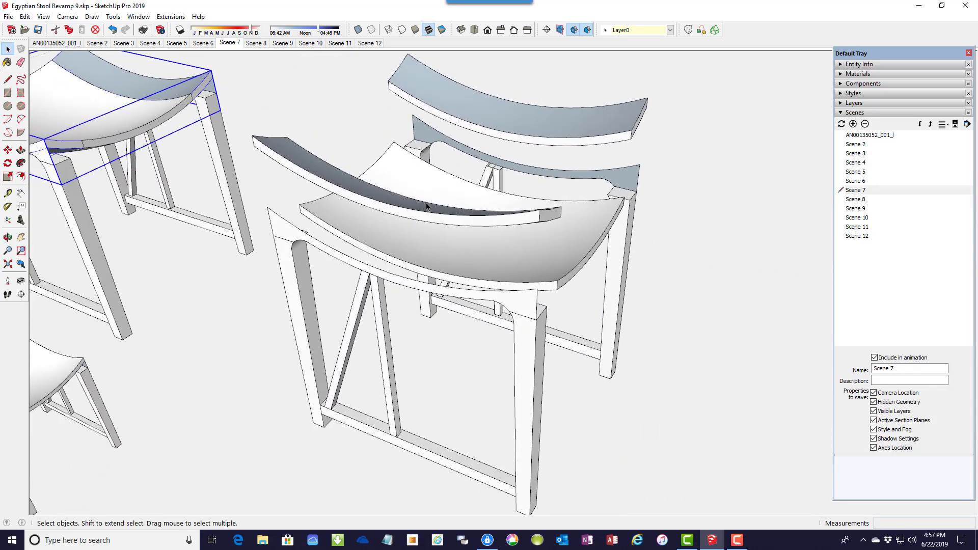
click(600, 246)
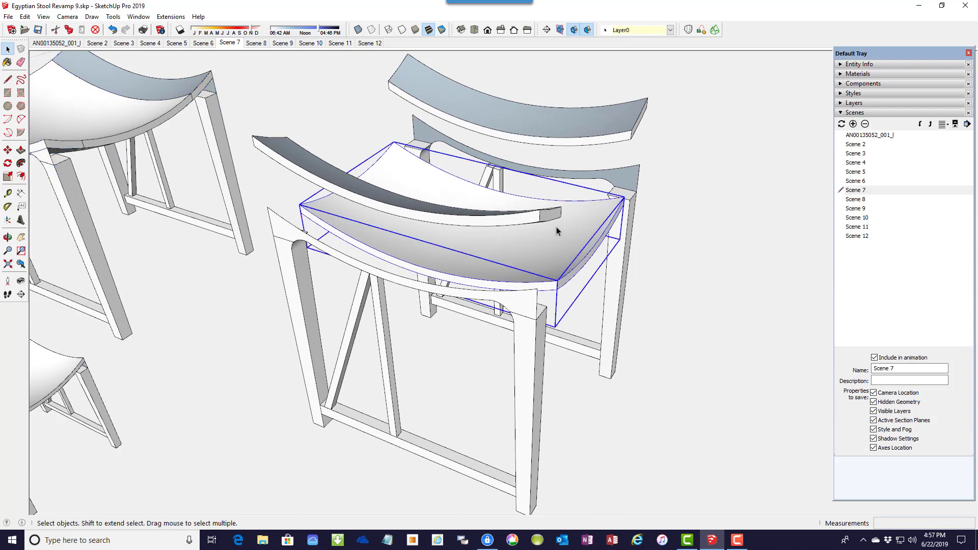
middle_drag(557, 232, 555, 223)
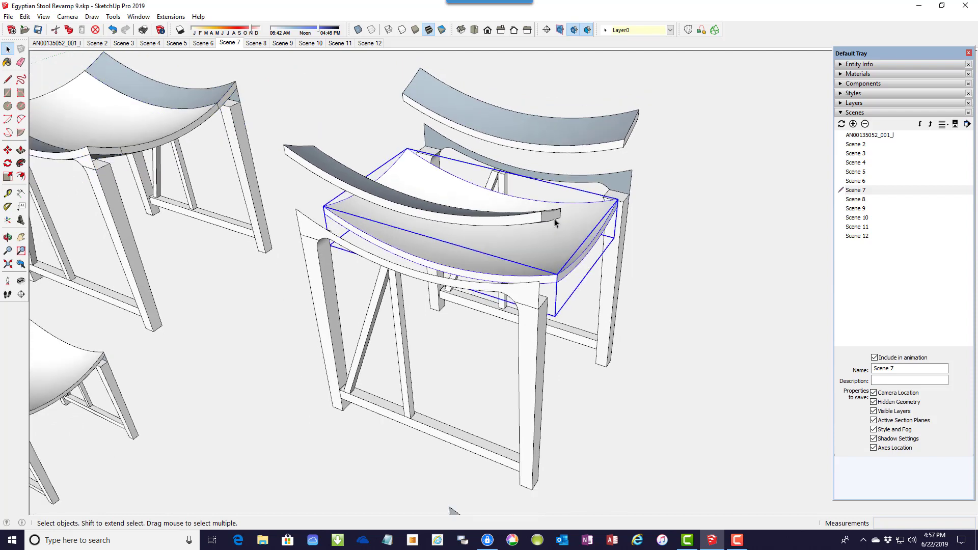
click(322, 169)
scroll(322, 169, down, 3)
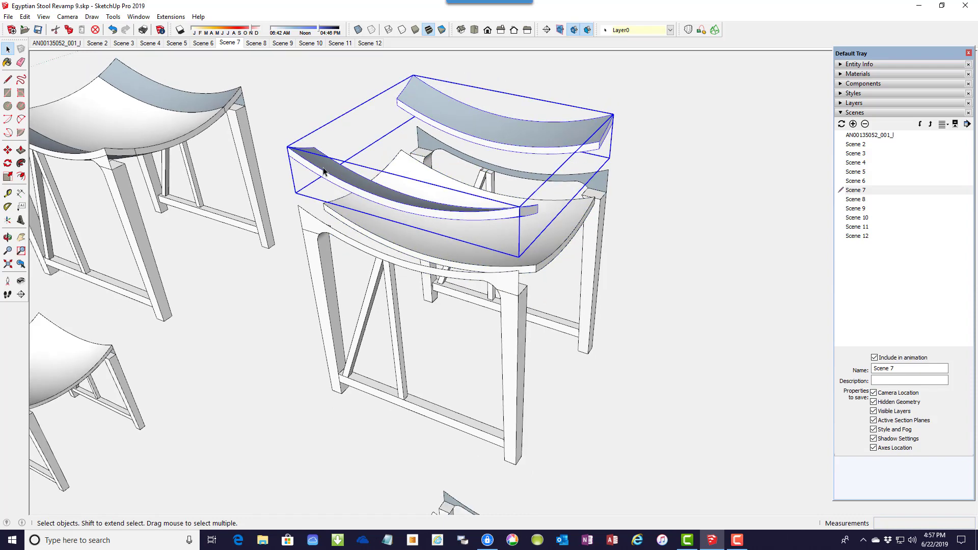
scroll(319, 159, down, 2)
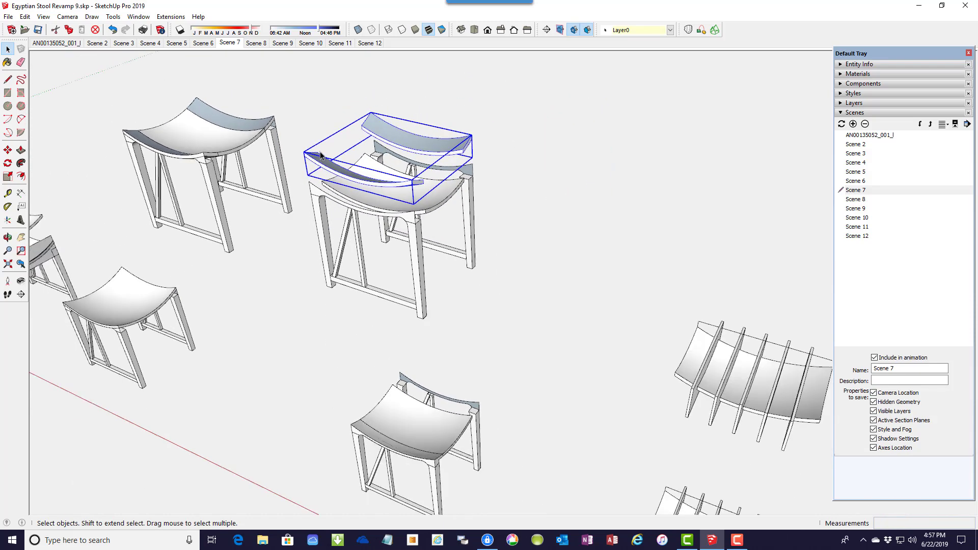
click(254, 44)
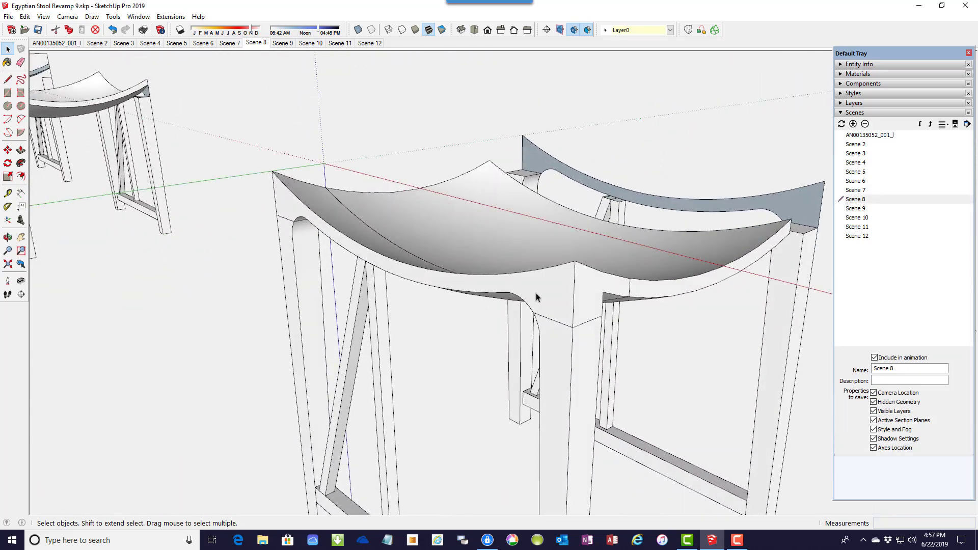
click(551, 291)
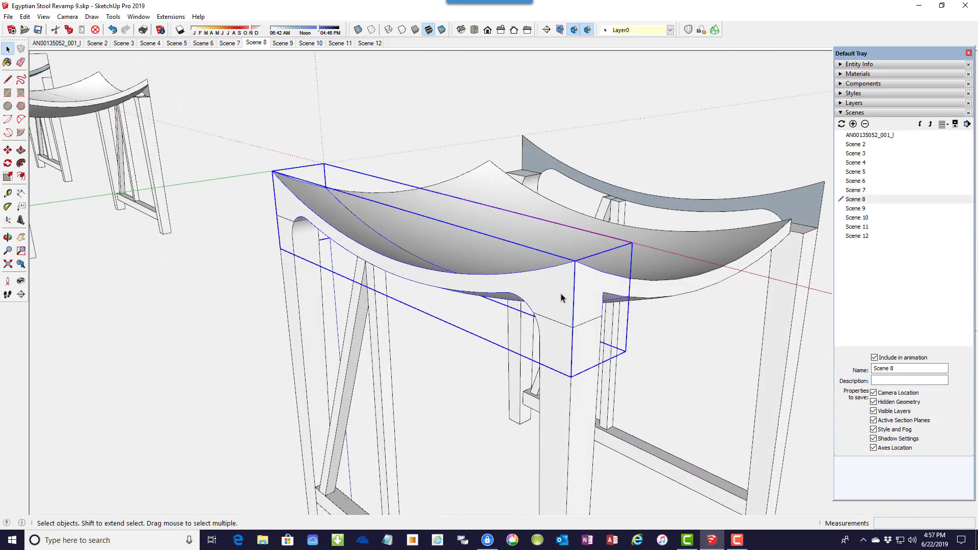
middle_drag(561, 298, 586, 195)
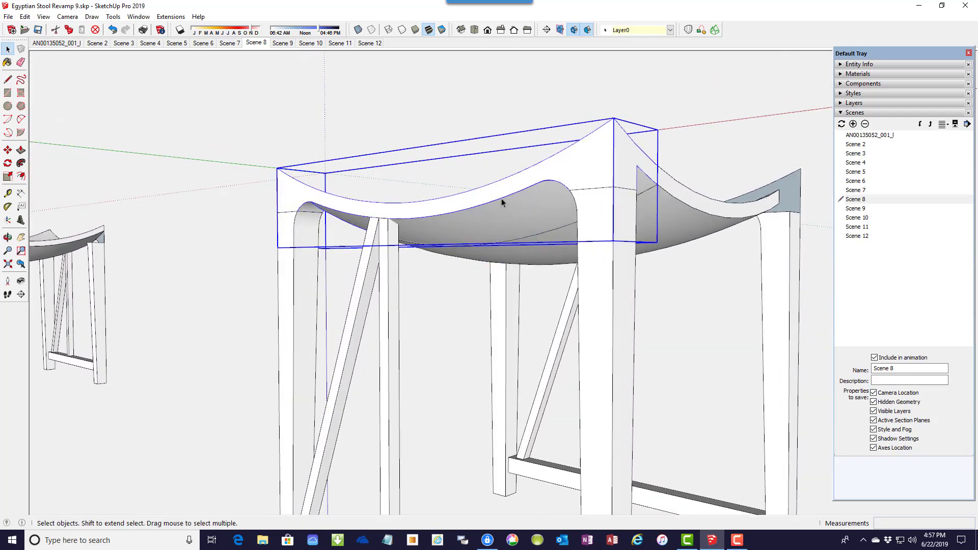
middle_drag(622, 192, 498, 272)
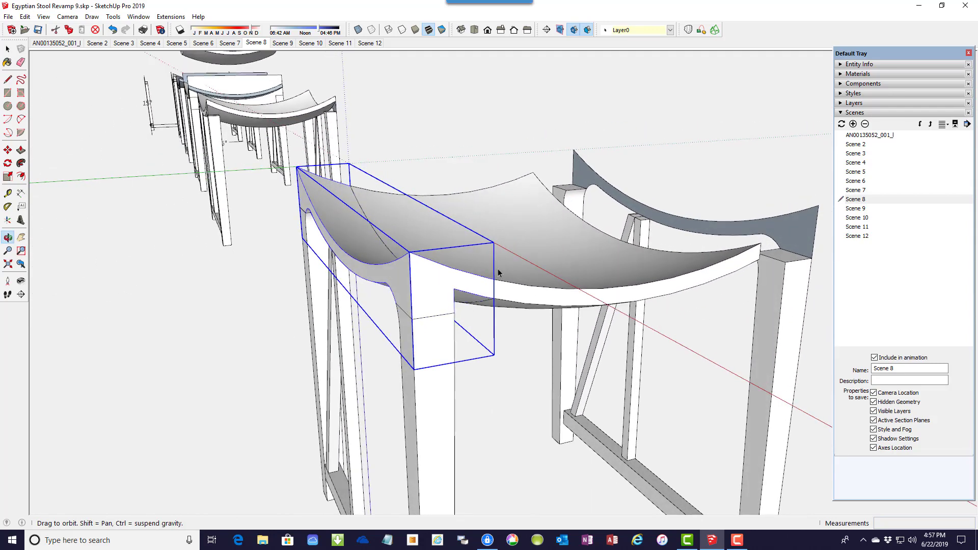
middle_drag(448, 299, 498, 301)
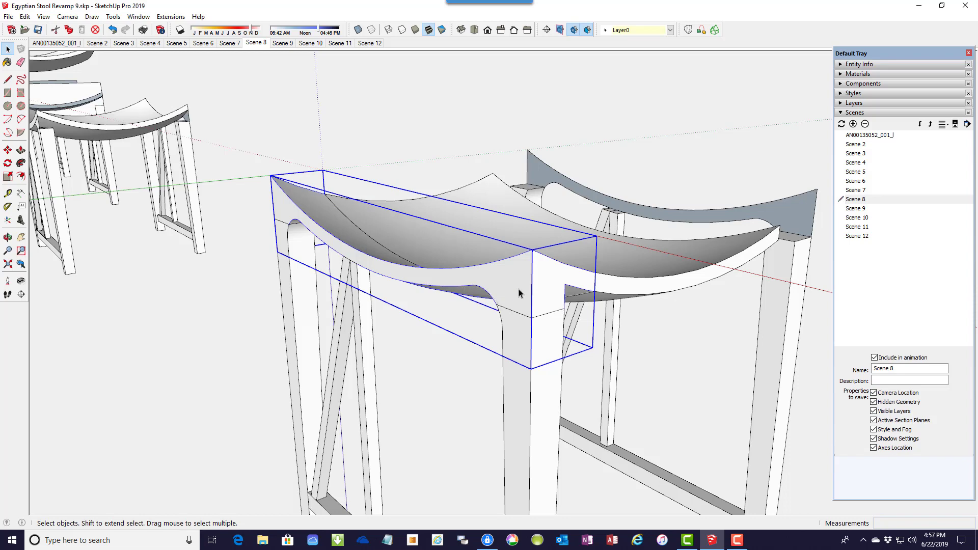
middle_drag(519, 288, 496, 319)
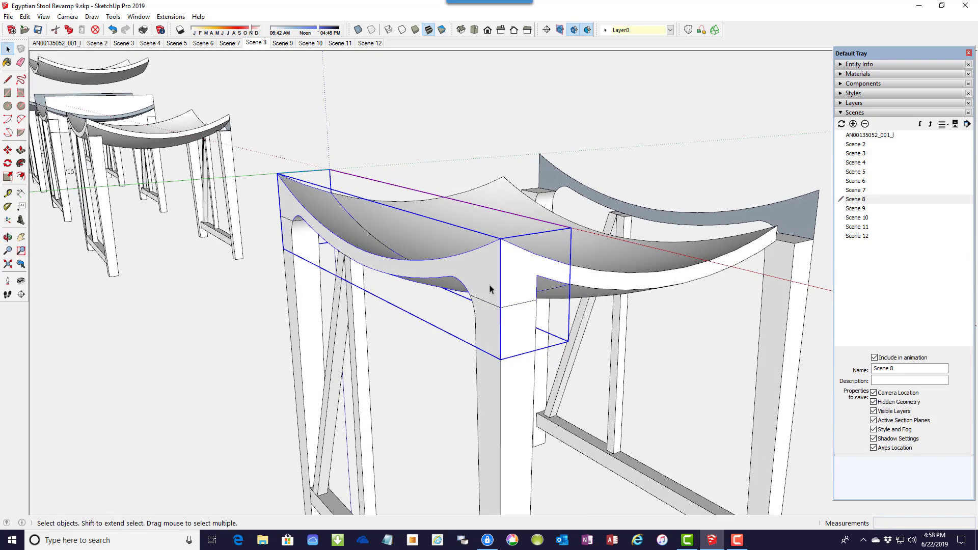
middle_drag(490, 286, 346, 309)
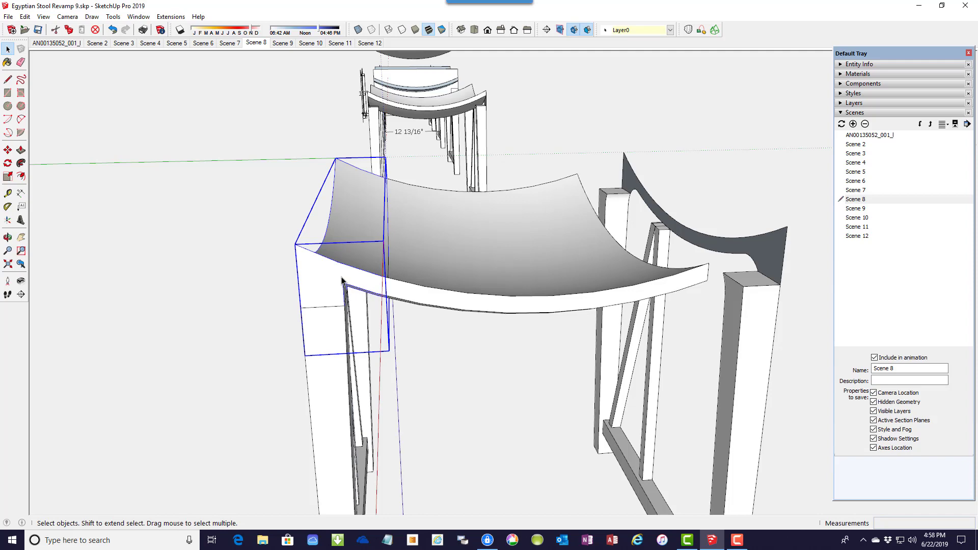
middle_drag(320, 277, 544, 290)
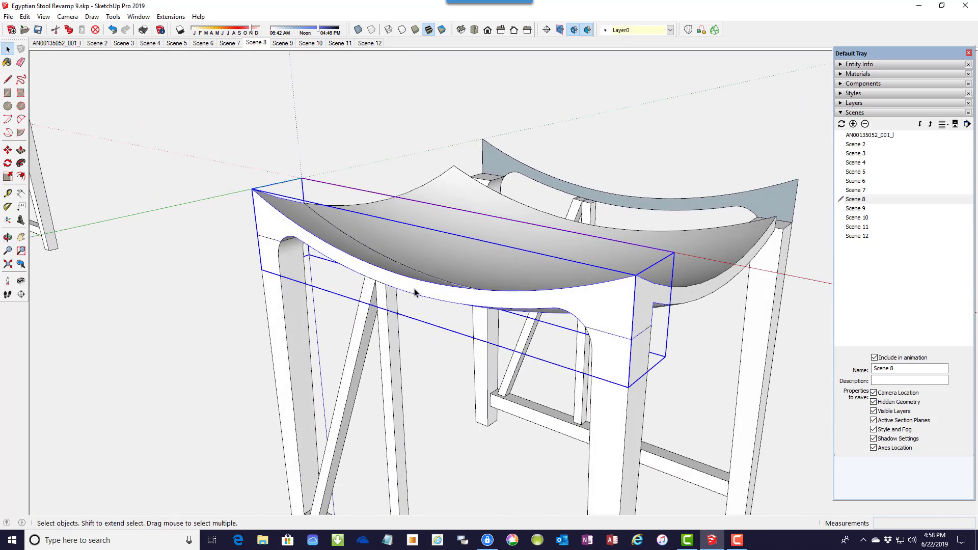
scroll(414, 289, down, 1)
scroll(392, 254, down, 1)
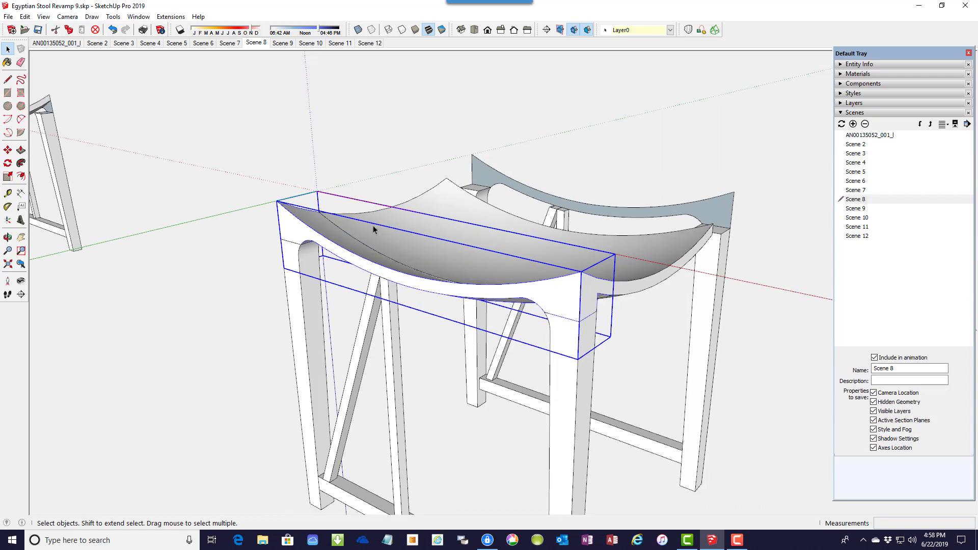
scroll(369, 222, down, 1)
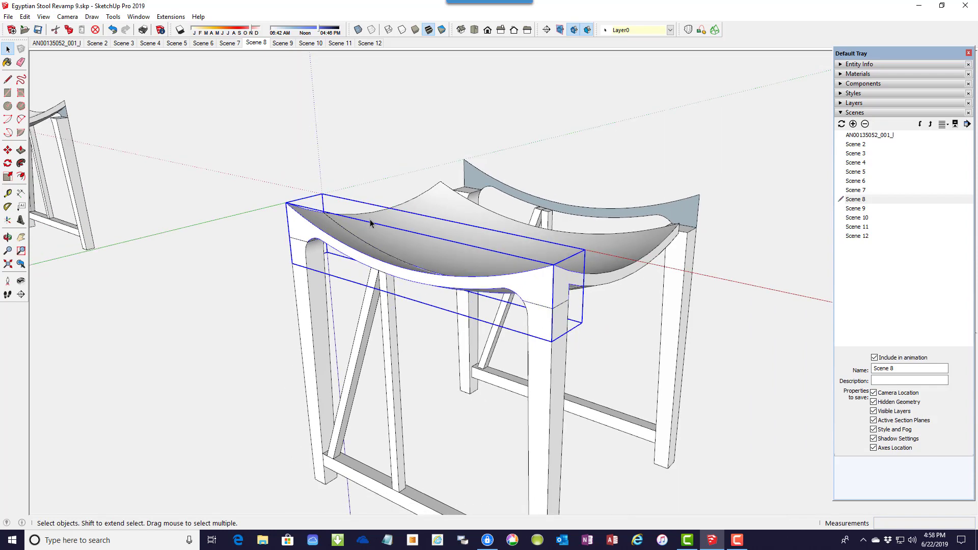
click(337, 181)
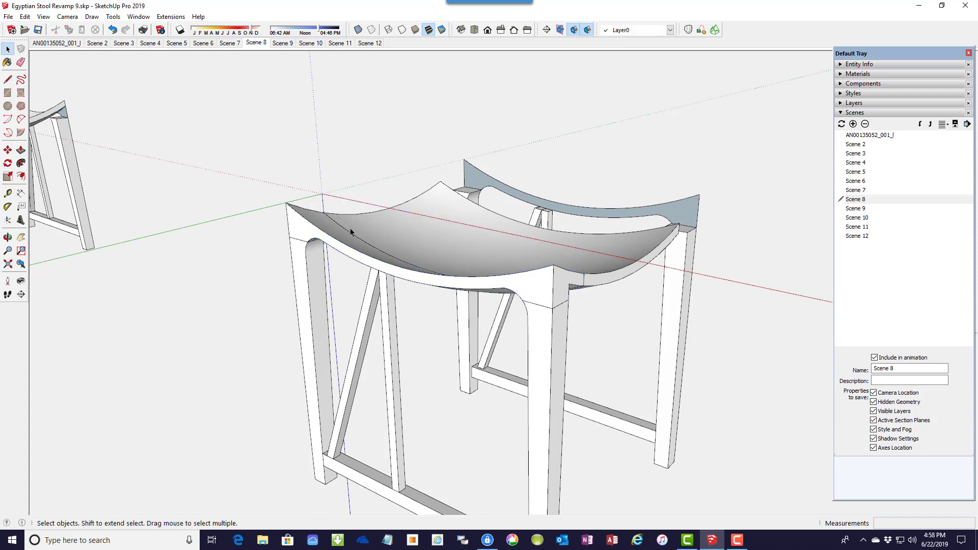
- Go to Scene 9, orbit and zoom around the seat slats, and select the front fin
click(282, 43)
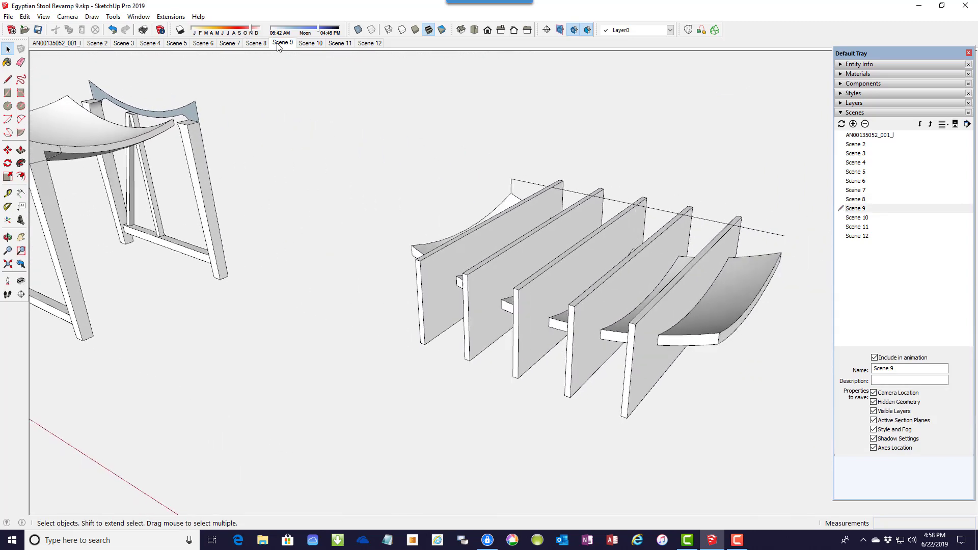
middle_drag(408, 259, 520, 302)
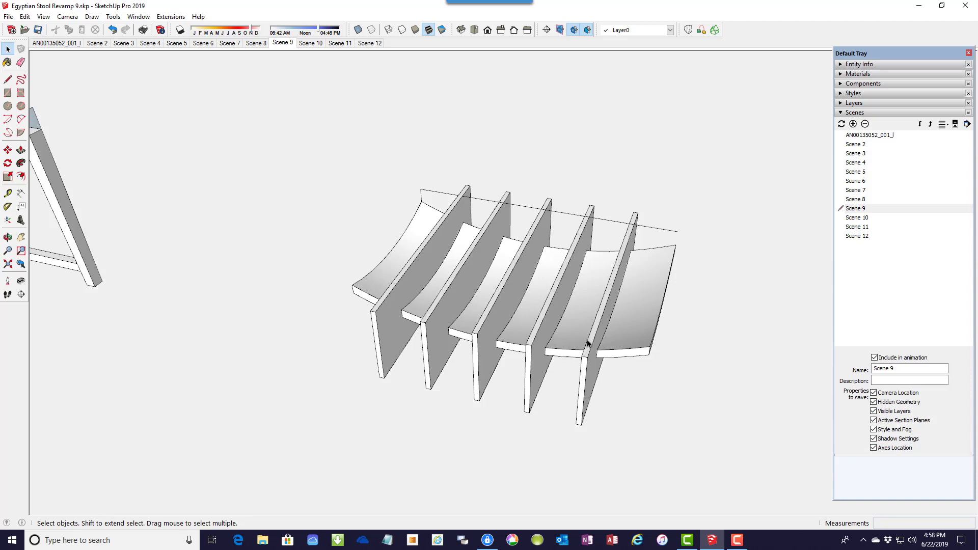
scroll(625, 341, up, 3)
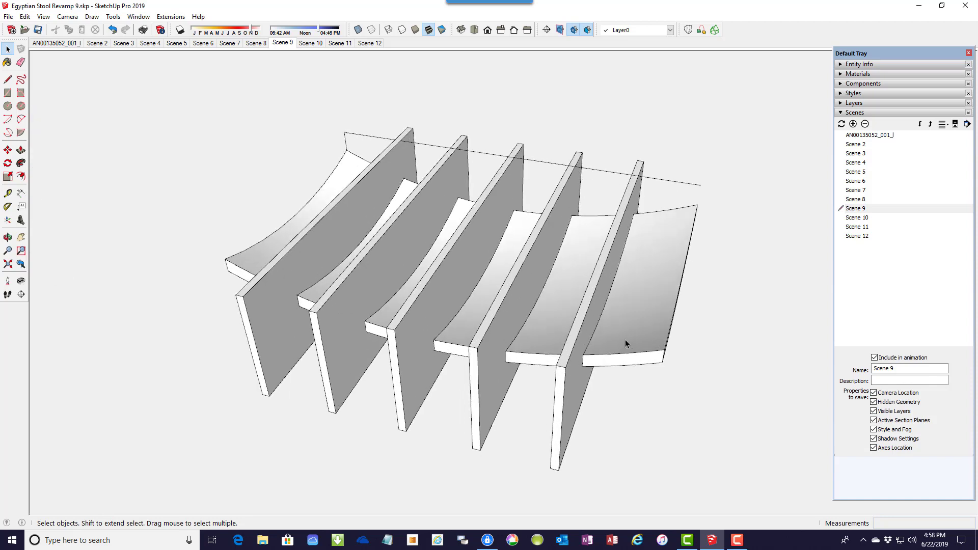
mouse_move(487, 331)
middle_down()
mouse_move(477, 331)
mouse_move(486, 334)
middle_up()
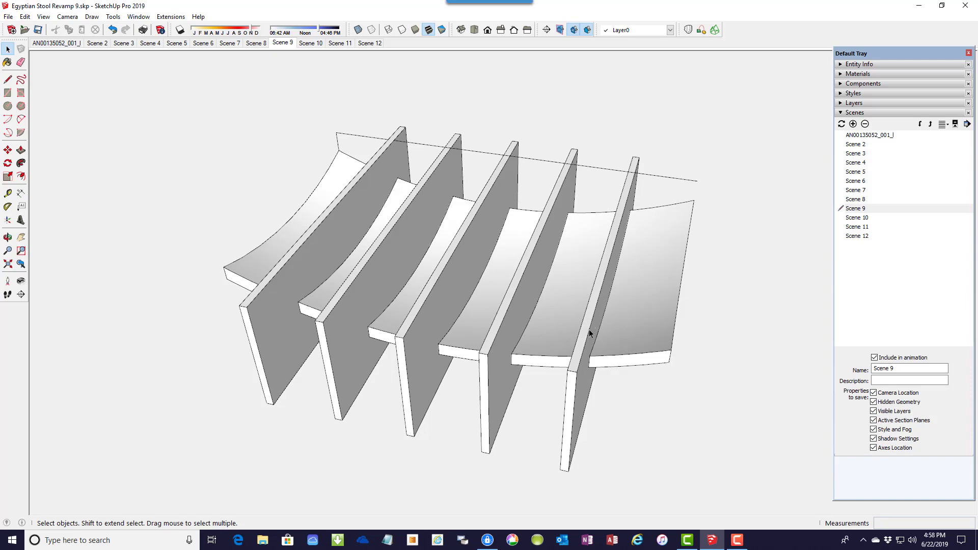
scroll(580, 386, up, 2)
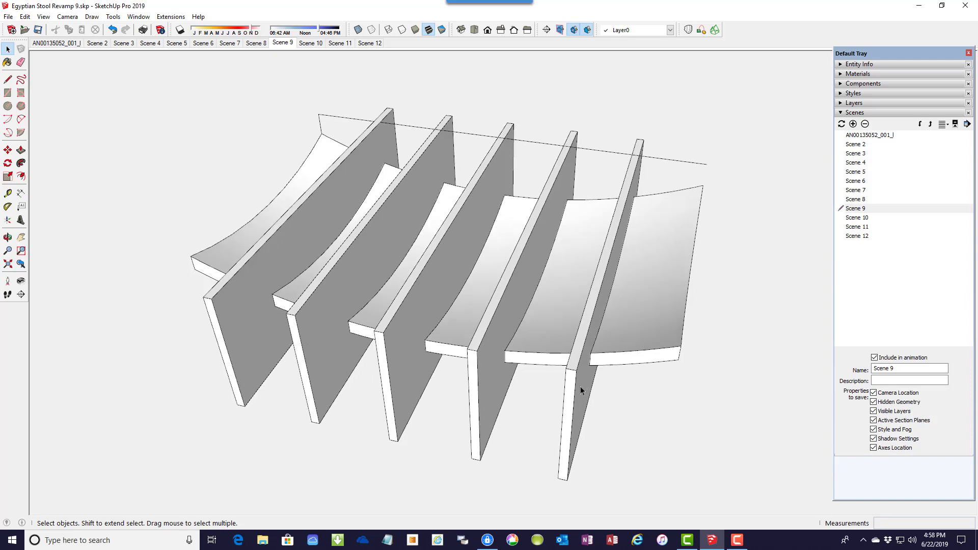
middle_drag(579, 387, 520, 323)
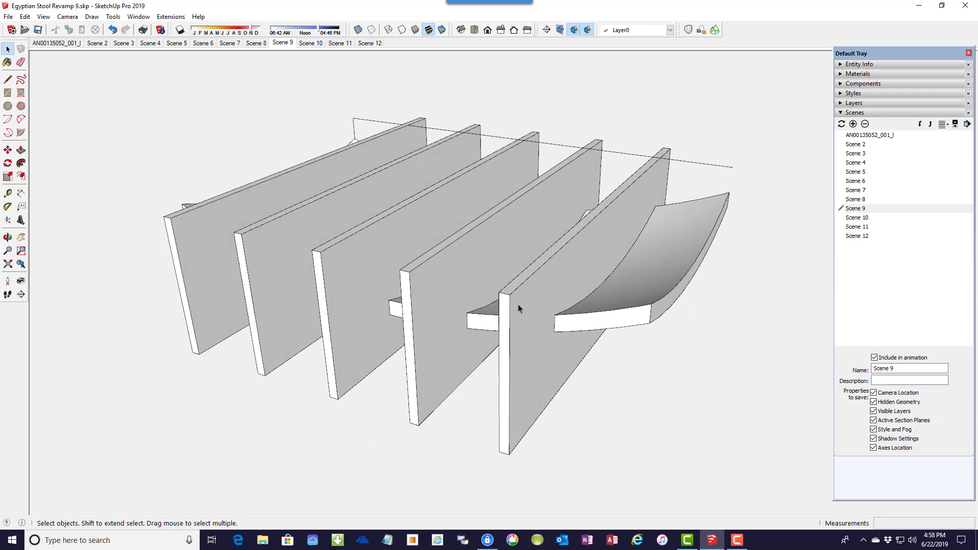
click(520, 301)
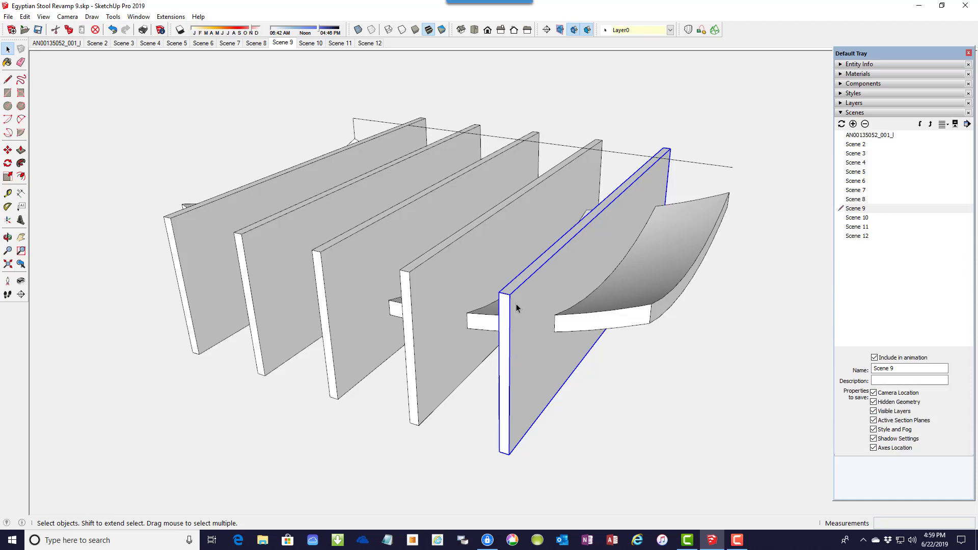
- Face the slats head-on and select the top edges between the fins, then clear the selection
middle_drag(514, 329, 617, 321)
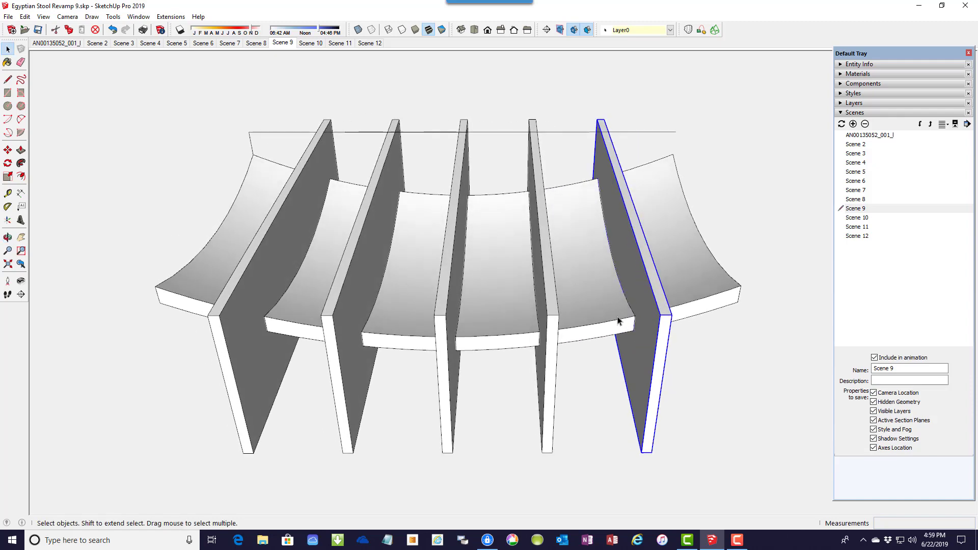
click(560, 132)
click(501, 132)
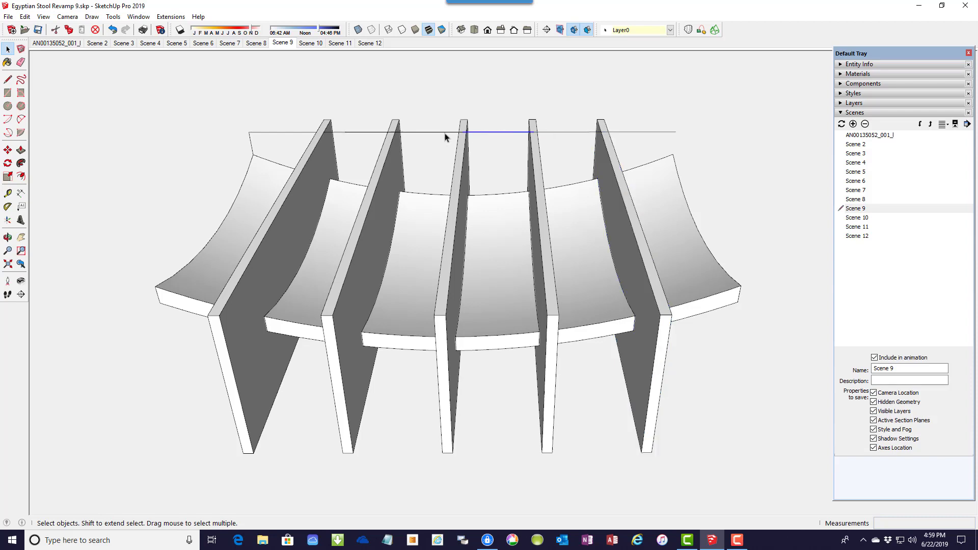
click(444, 133)
click(311, 133)
click(368, 132)
click(439, 140)
- Browse the modelling tools list without choosing anything, then orbit the slat view
scroll(371, 232, down, 2)
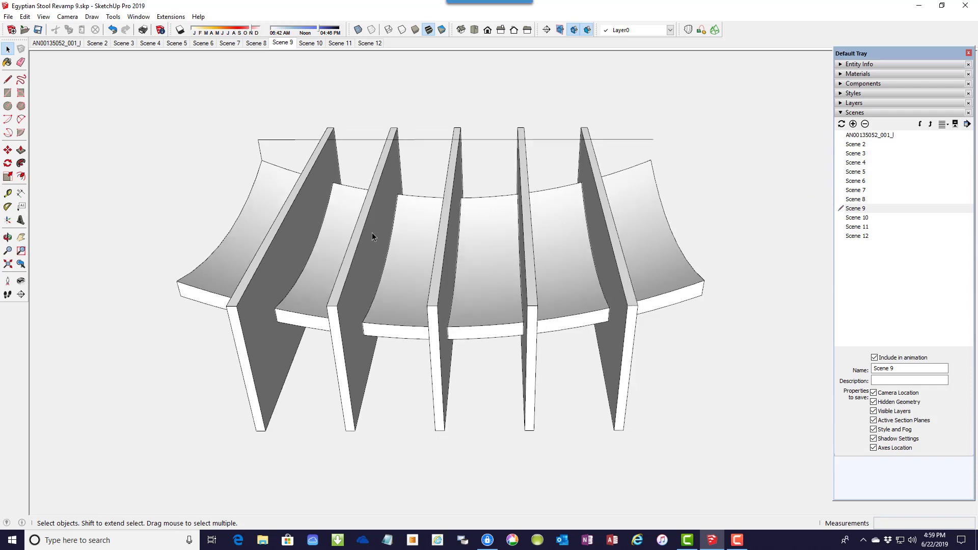
click(113, 17)
mouse_move(136, 152)
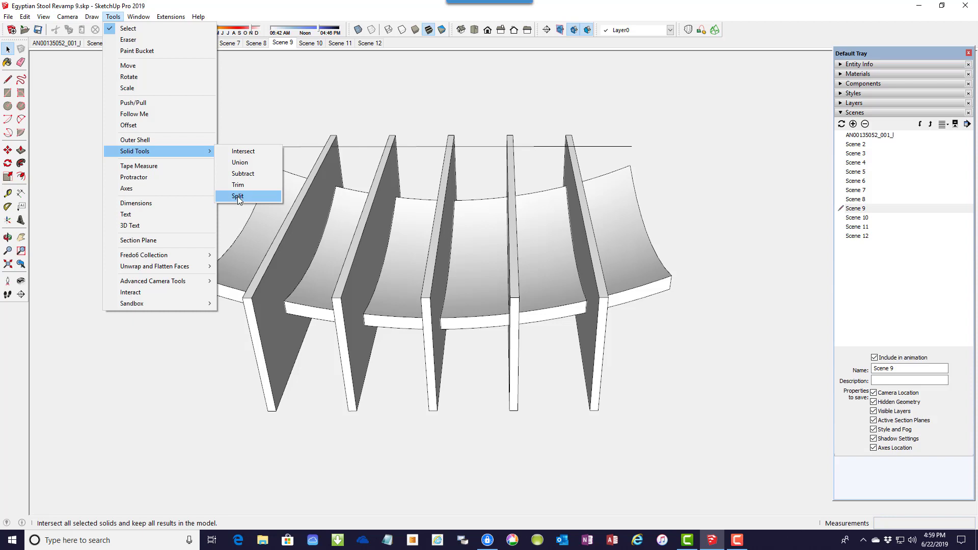
click(332, 108)
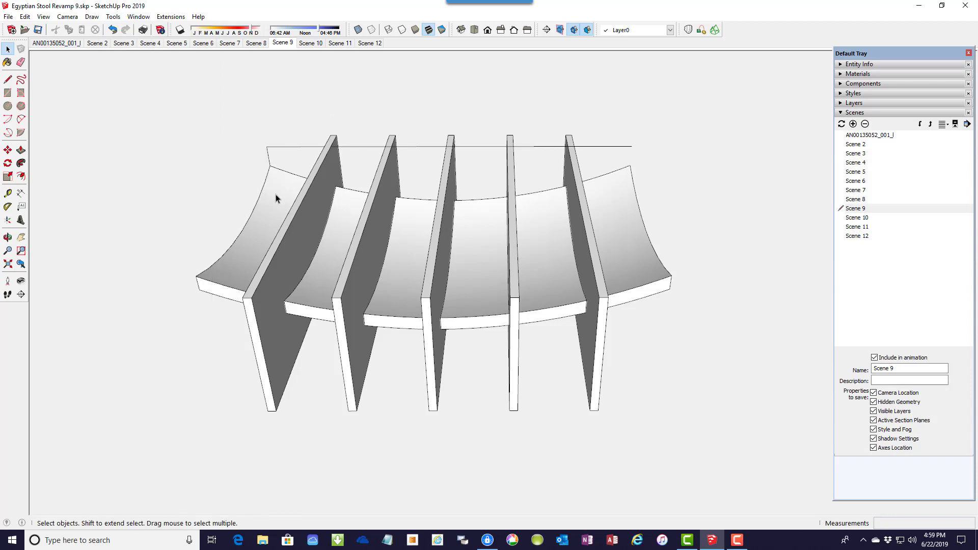
middle_drag(368, 225, 314, 214)
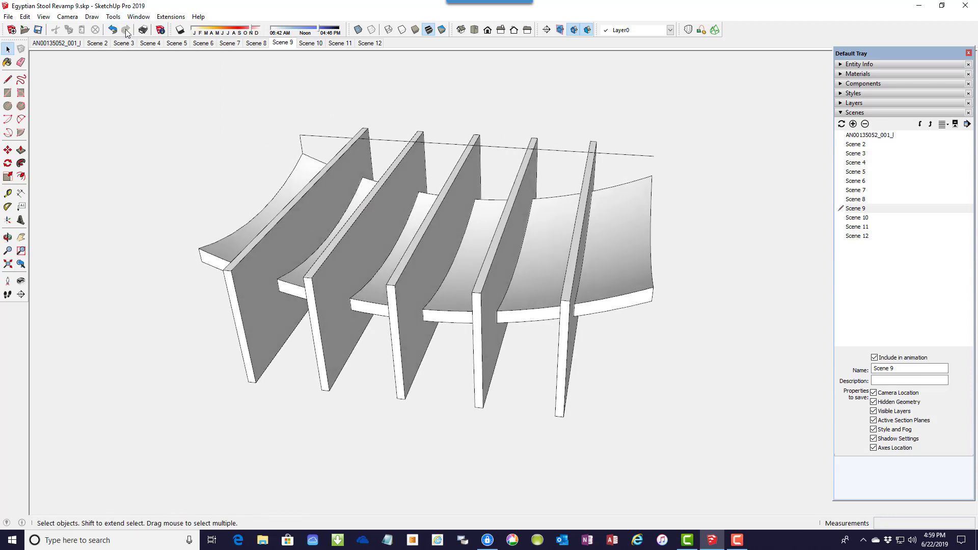
- Split the curved seat with the first panel using the solid Split tool, then go to Scene 10
click(114, 16)
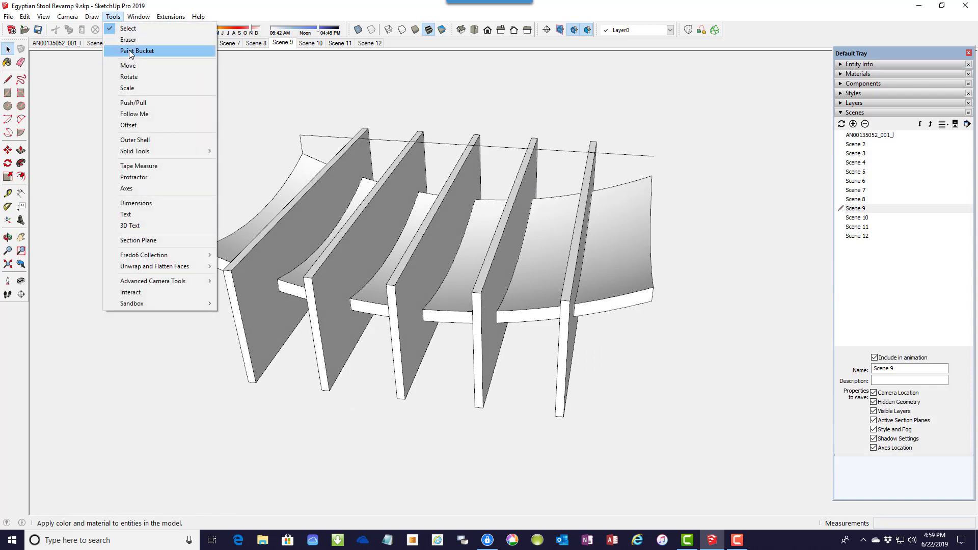
mouse_move(204, 151)
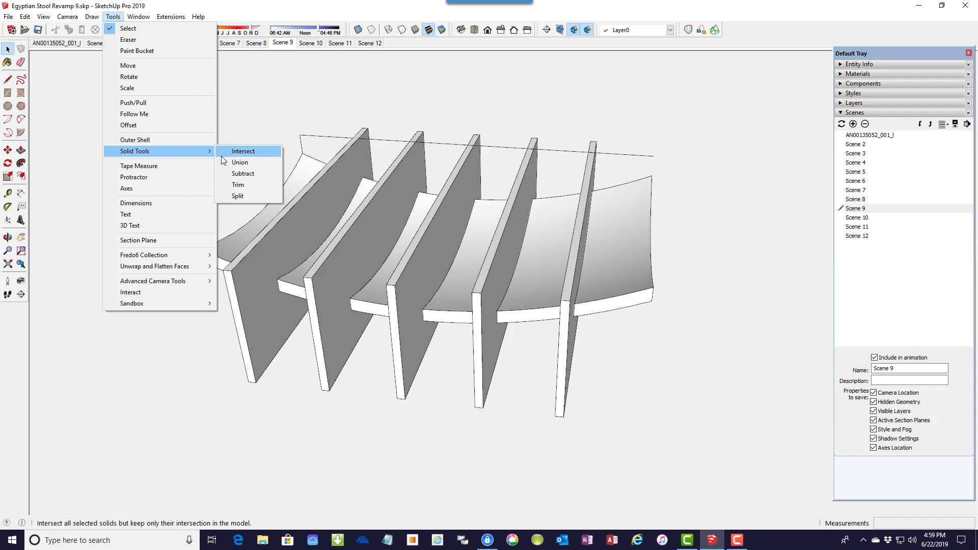
click(240, 197)
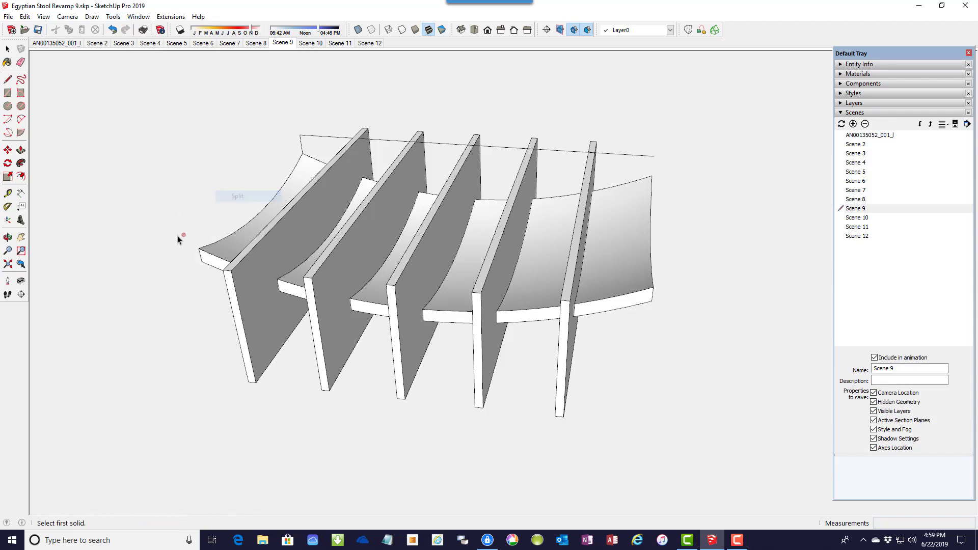
click(288, 190)
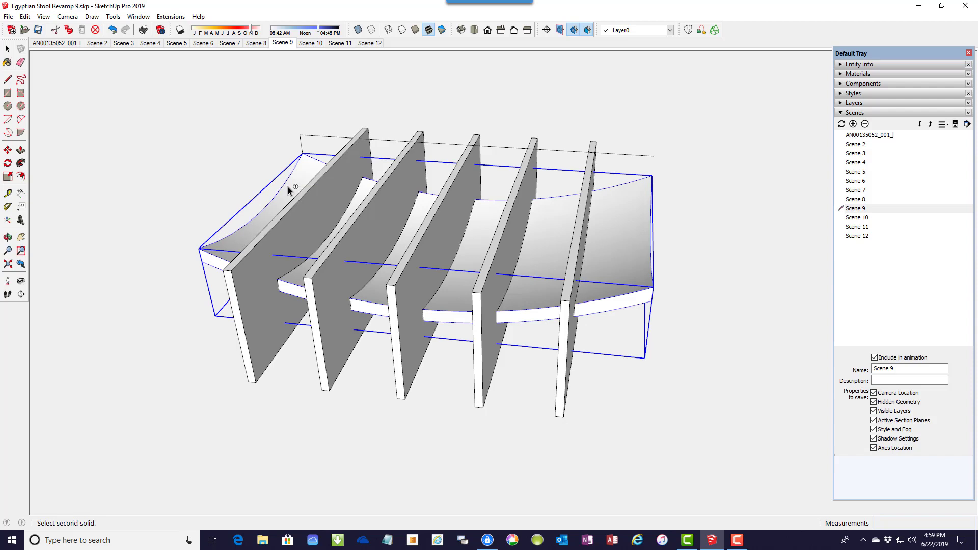
click(361, 146)
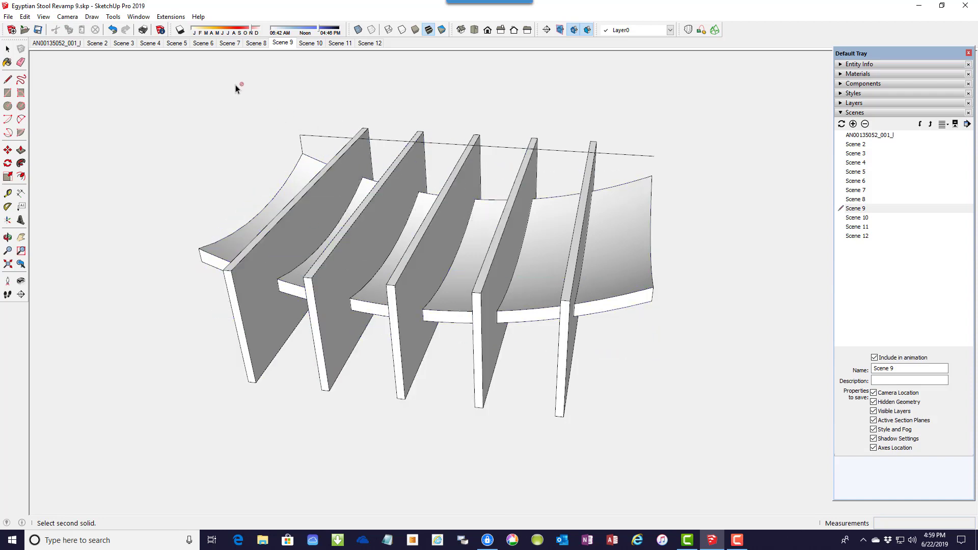
click(308, 44)
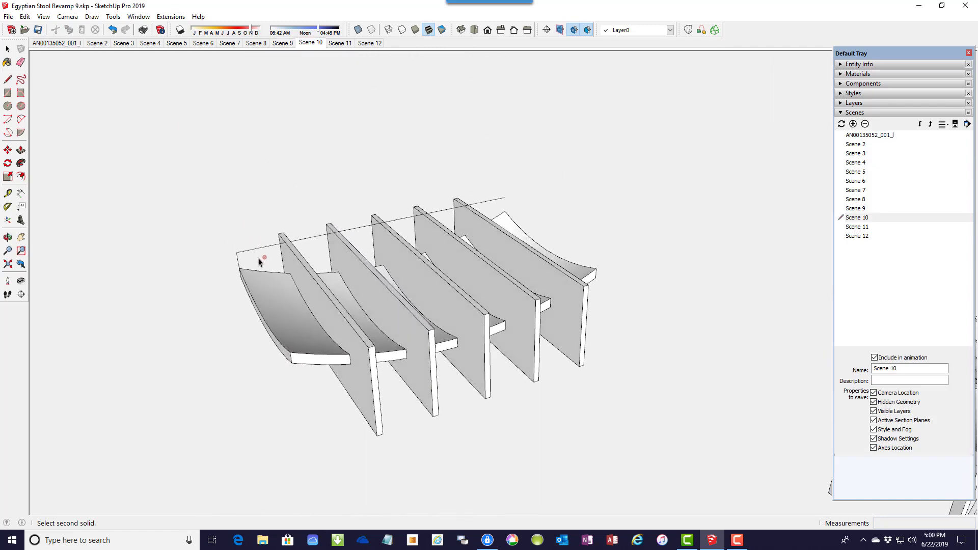
- In the Scene 10 close-up, move the end rail up above the seat
click(339, 44)
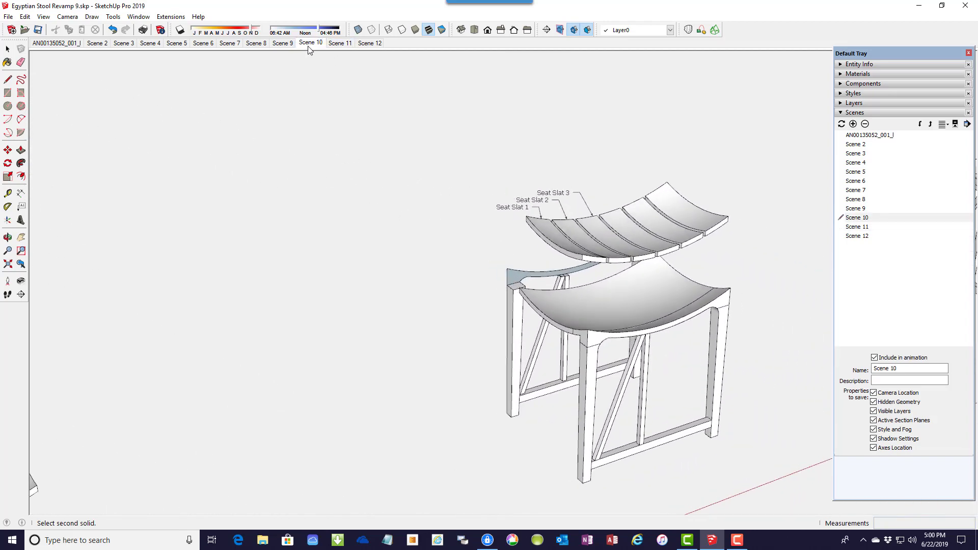
click(310, 43)
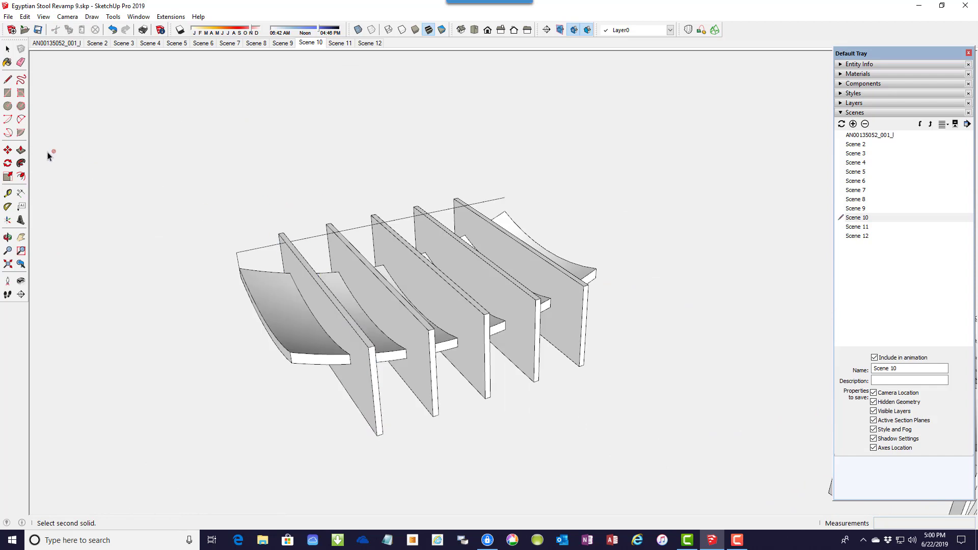
click(8, 150)
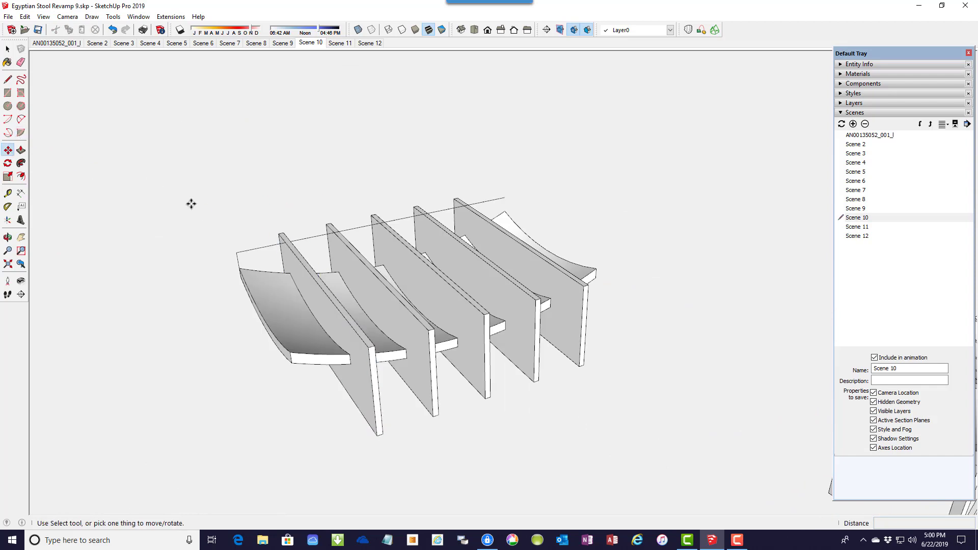
click(293, 248)
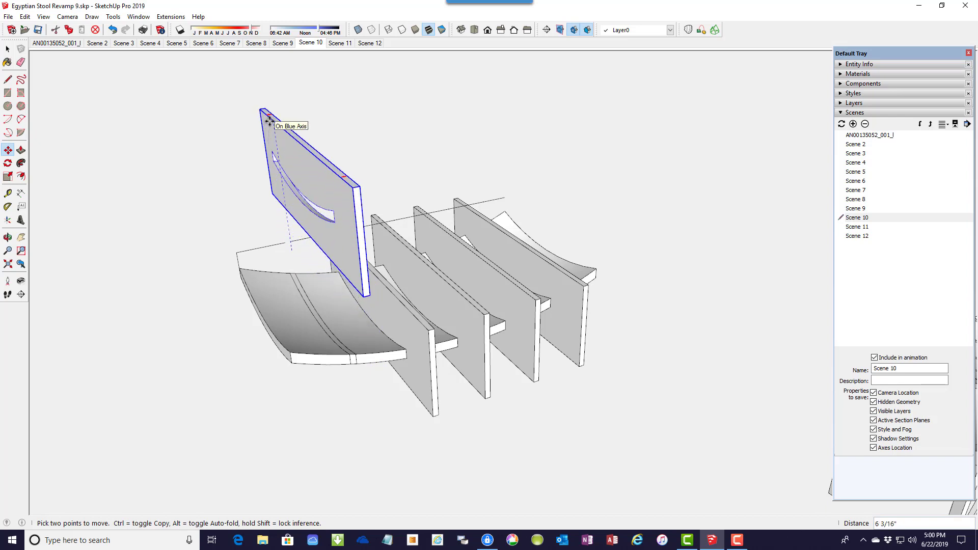
click(269, 121)
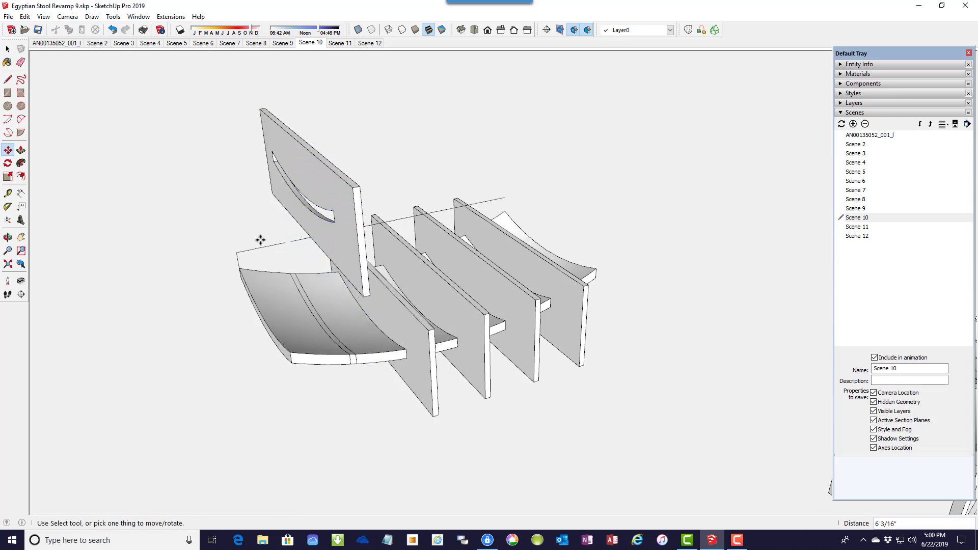
scroll(293, 309, up, 2)
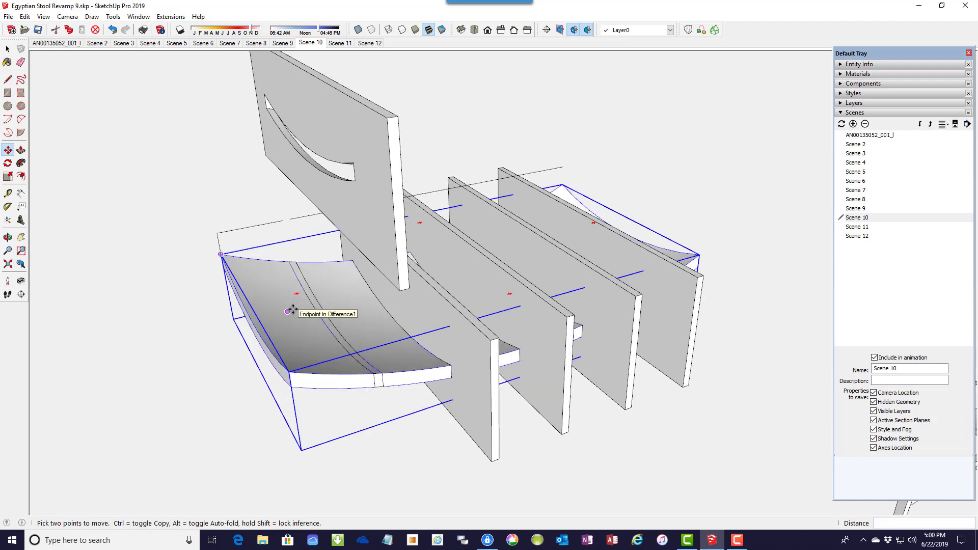
scroll(292, 308, up, 2)
scroll(293, 328, up, 2)
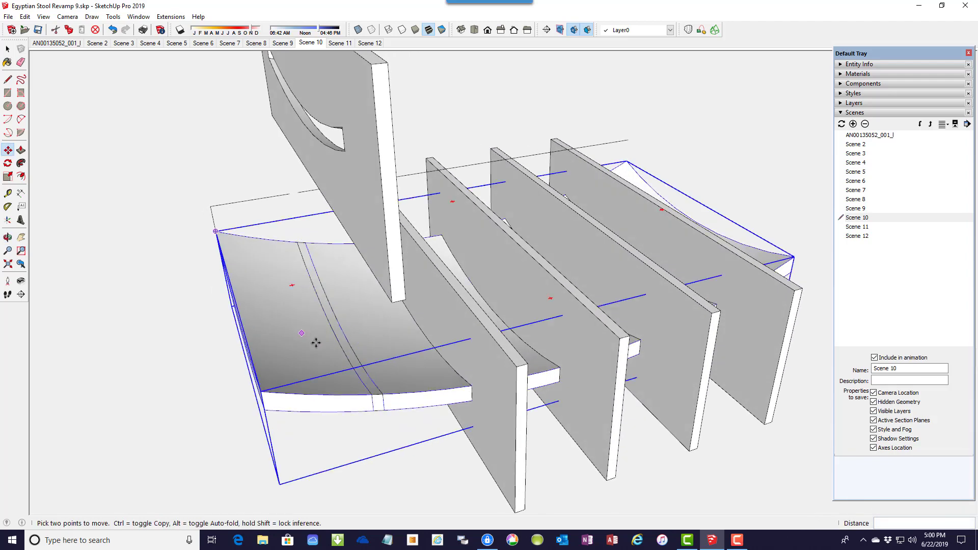
- Move one slat piece up to the upper left, then go to Scene 11
click(348, 342)
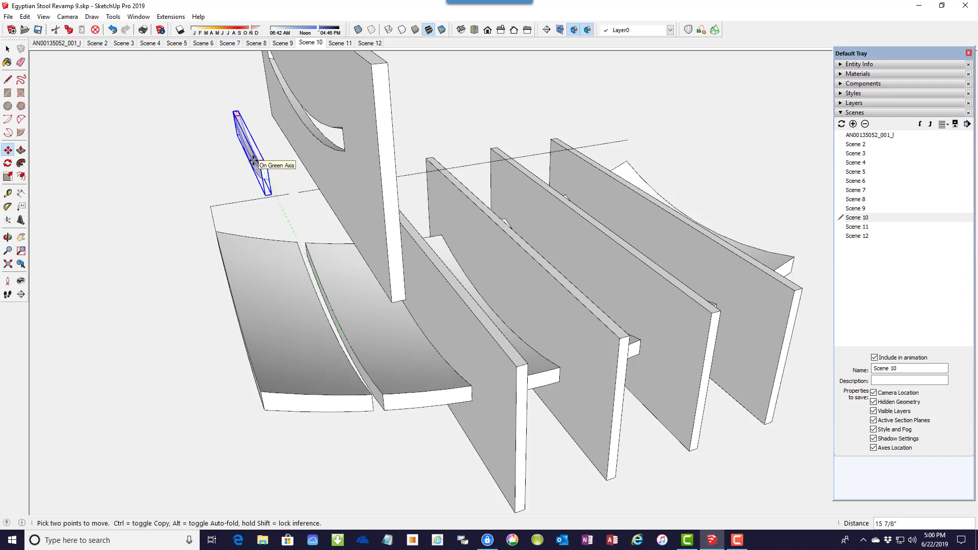
click(253, 161)
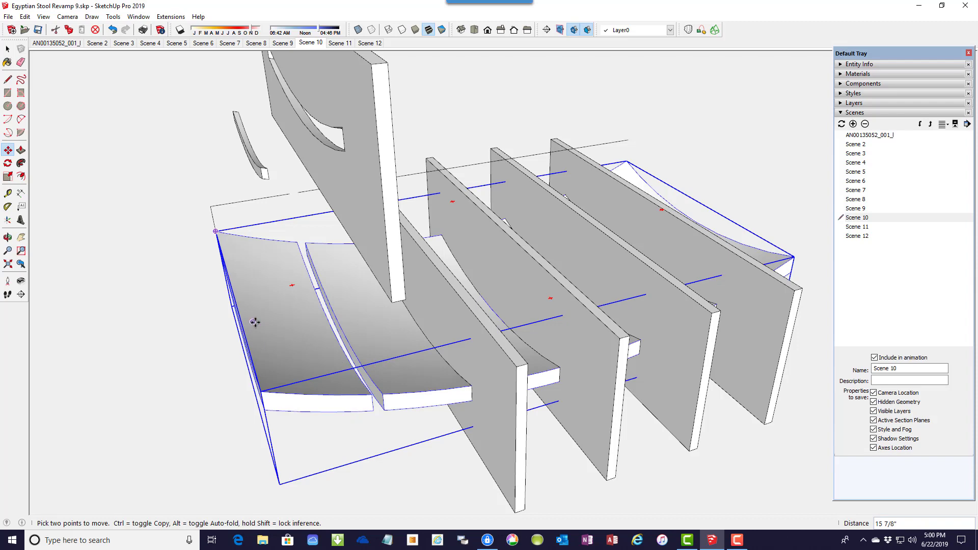
scroll(255, 322, down, 3)
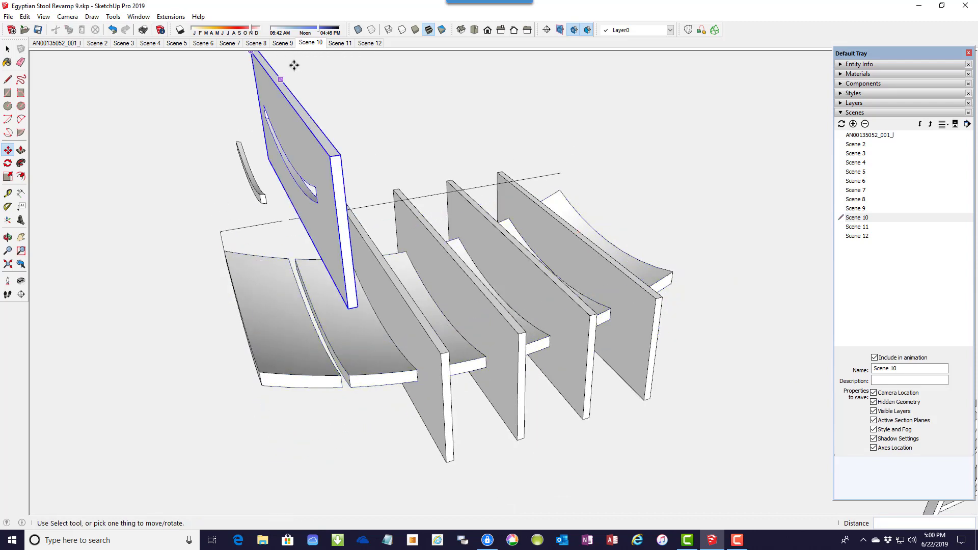
click(340, 43)
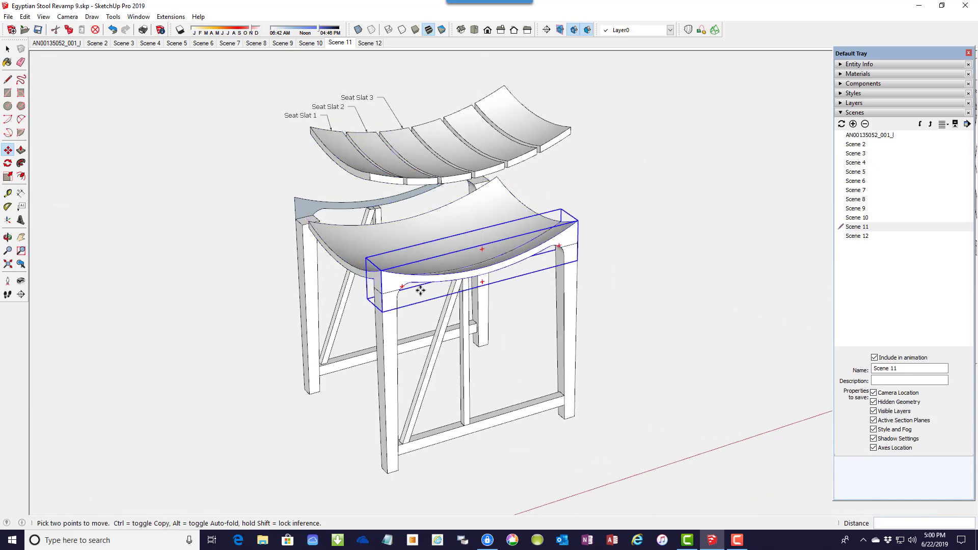
- Orbit and zoom over the exploded seat slats, then go to the Scene 12 assembled stool view
middle_drag(387, 280, 196, 351)
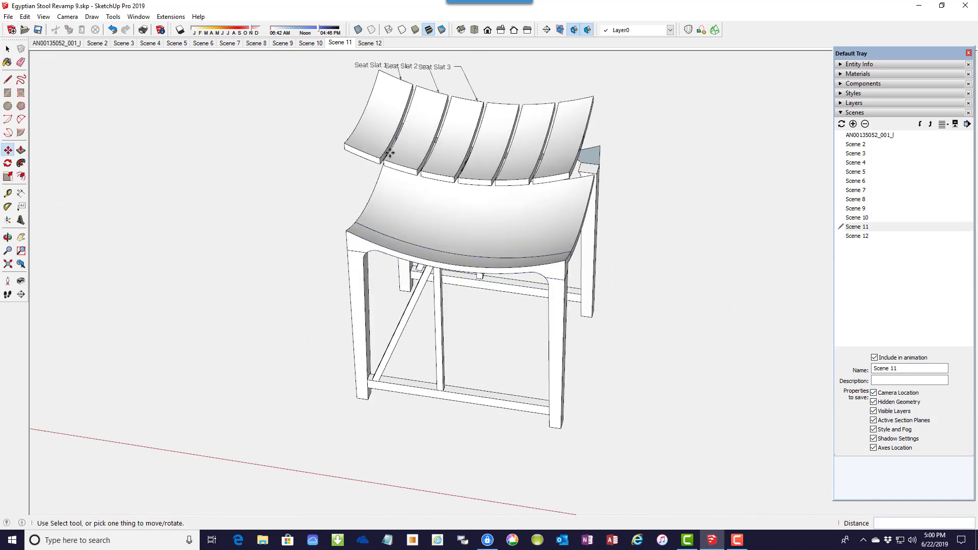
middle_drag(357, 306, 385, 210)
scroll(469, 147, up, 4)
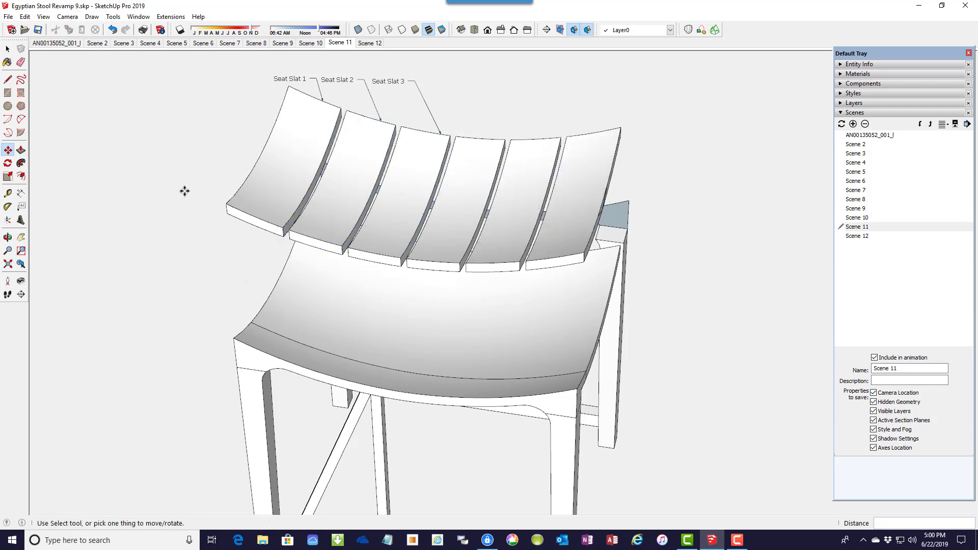
scroll(183, 186, down, 3)
middle_drag(338, 192, 292, 152)
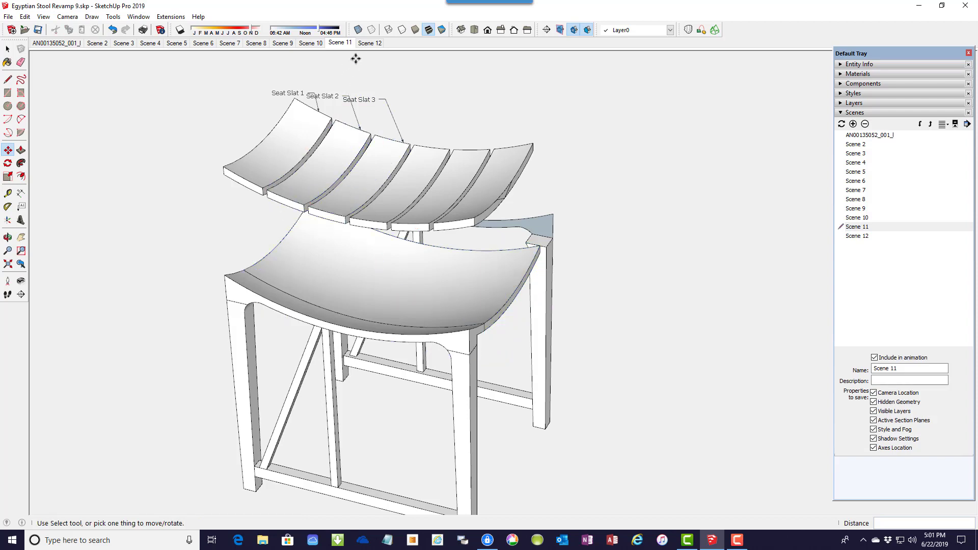
click(370, 43)
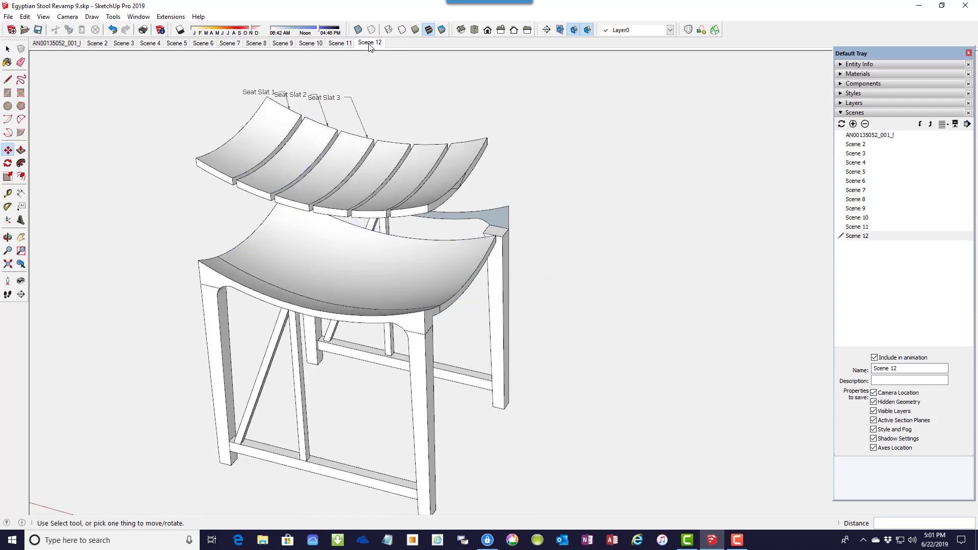
click(8, 48)
scroll(199, 317, down, 2)
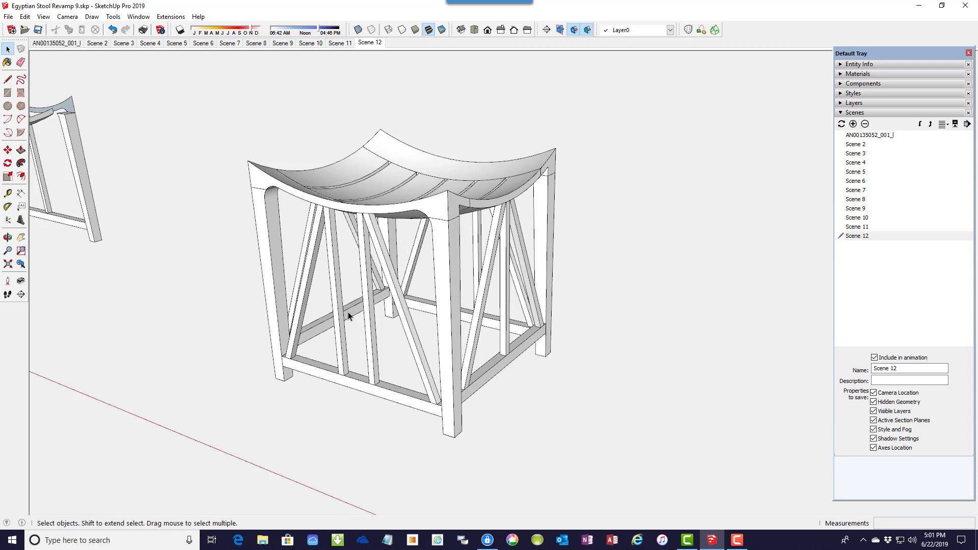
click(268, 235)
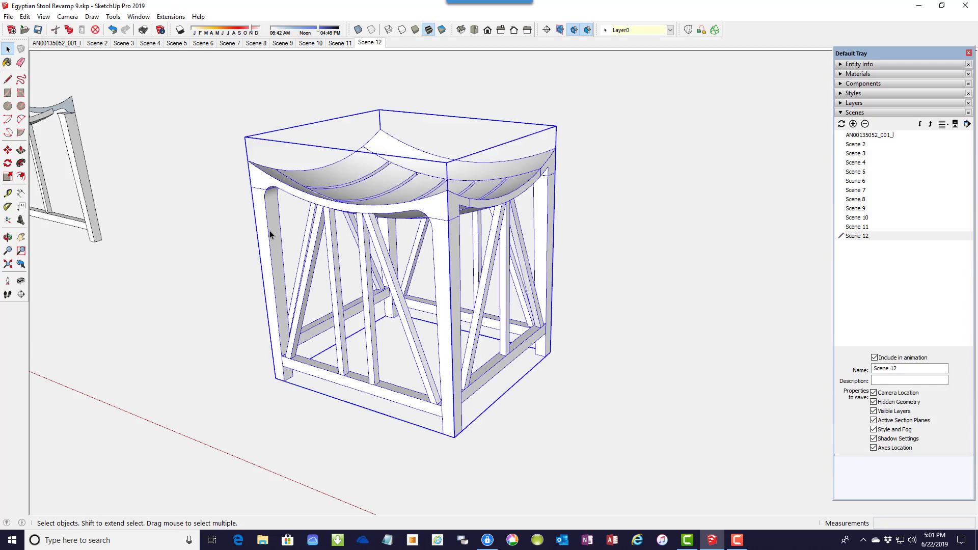
click(292, 217)
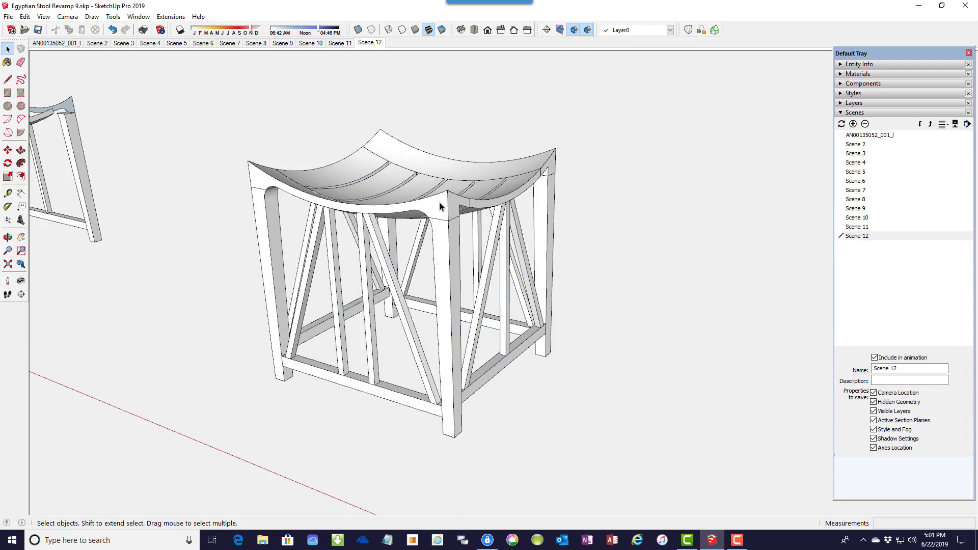
middle_drag(436, 202, 463, 274)
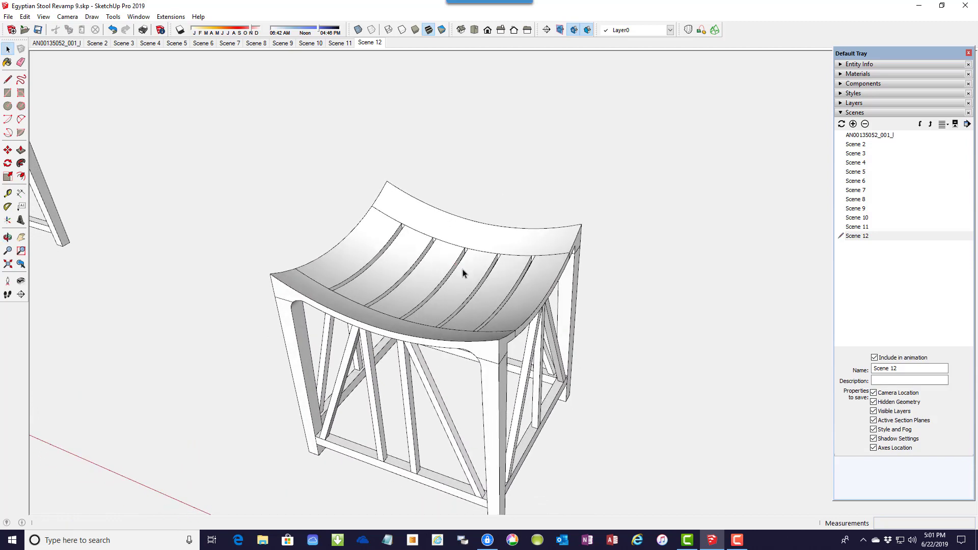
scroll(457, 340, up, 2)
scroll(457, 339, up, 3)
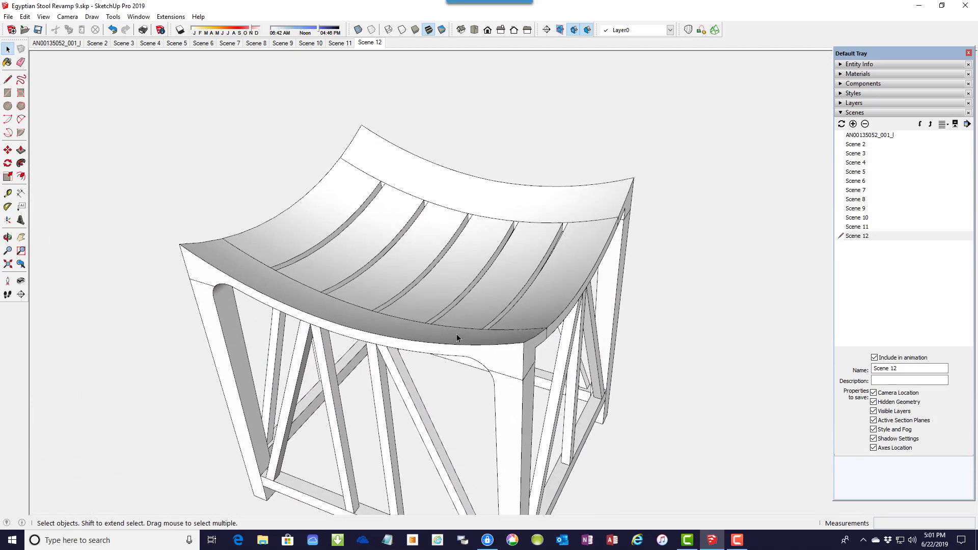
middle_drag(451, 320, 357, 319)
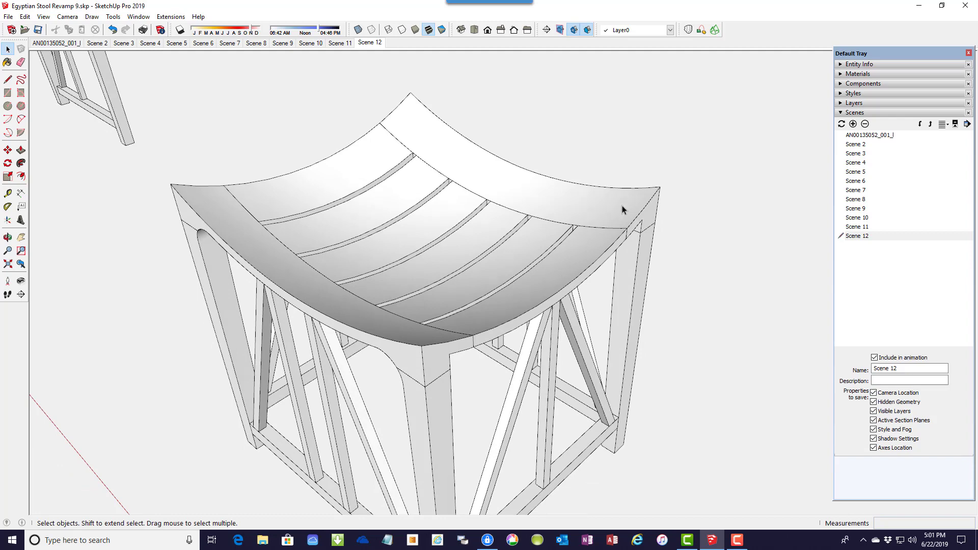
scroll(389, 166, down, 3)
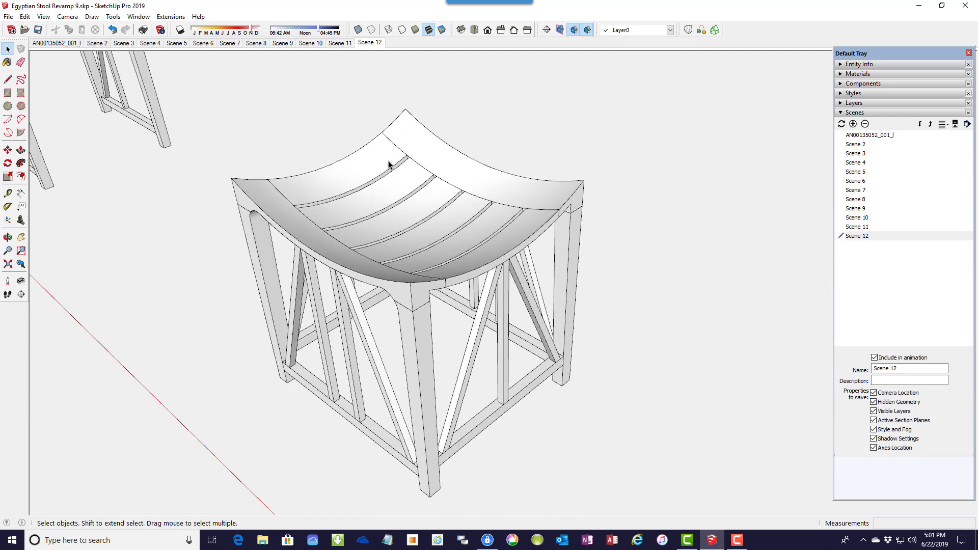
middle_drag(370, 252, 360, 197)
middle_drag(559, 337, 479, 203)
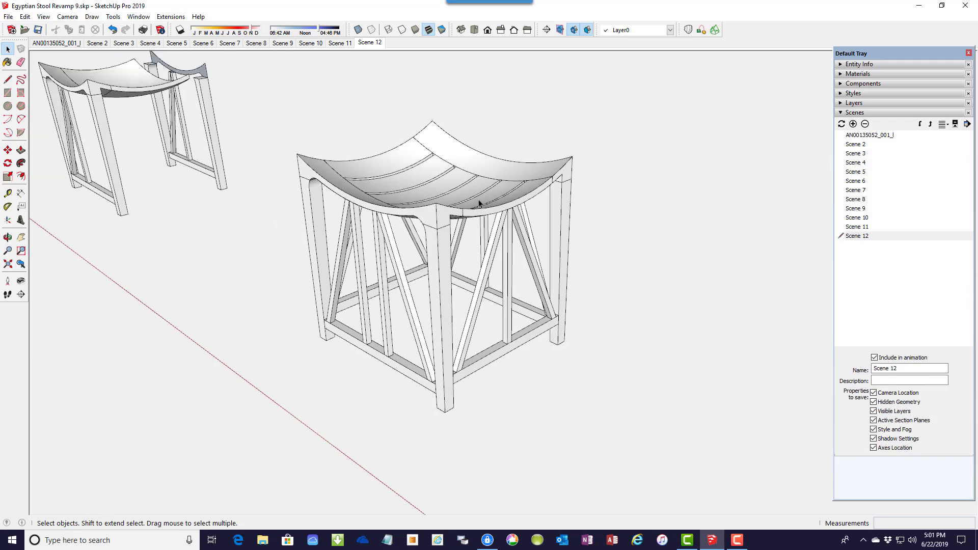
scroll(467, 189, up, 2)
scroll(467, 190, up, 2)
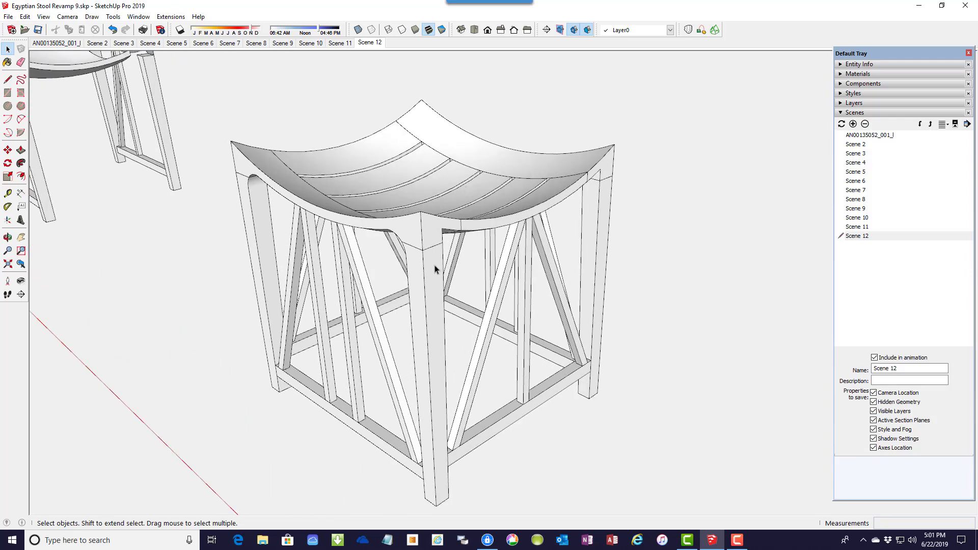
middle_drag(436, 267, 428, 229)
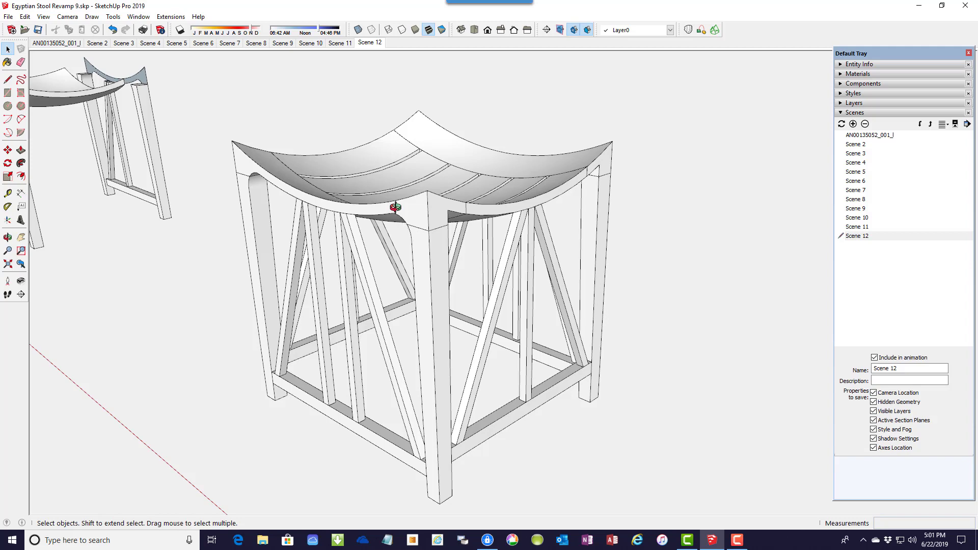
middle_drag(395, 209, 443, 89)
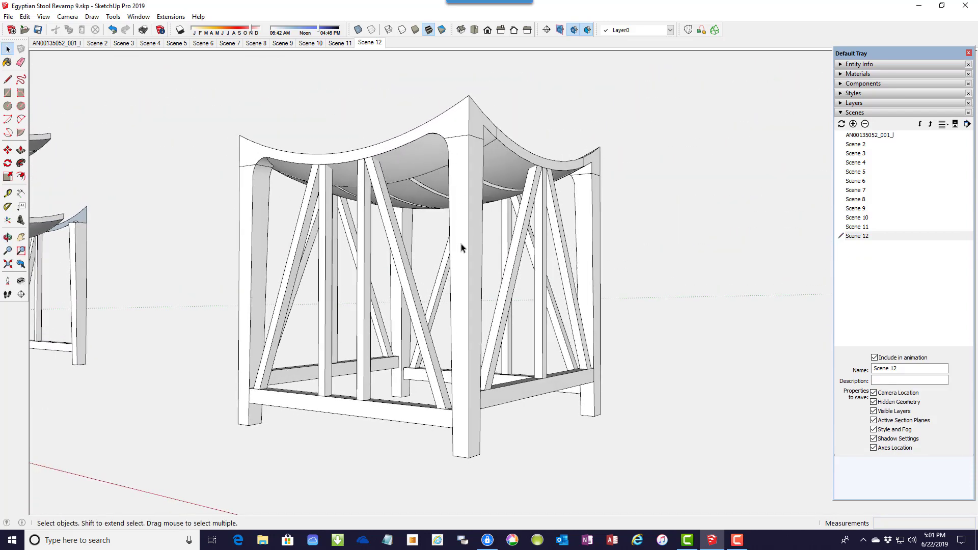